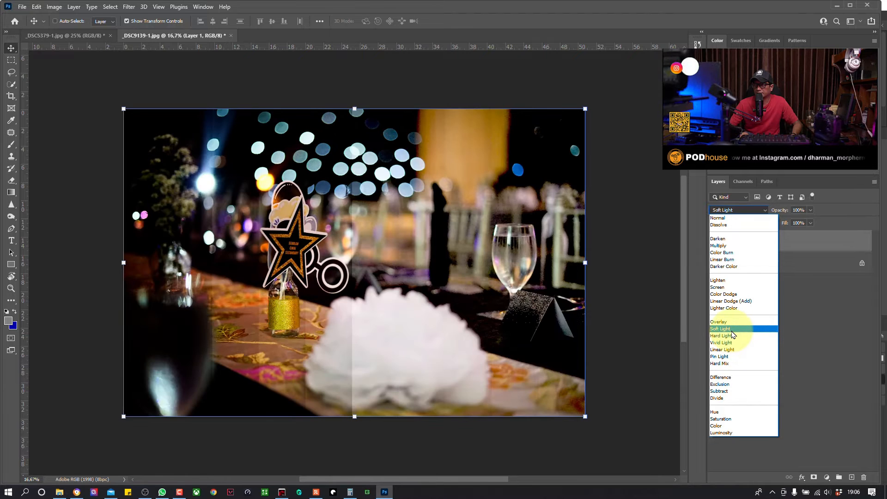
Step: Set the grey-bar layer's blend mode to Overlay and toggle the layer's visibility to compare with the original photo
left_click(802, 312)
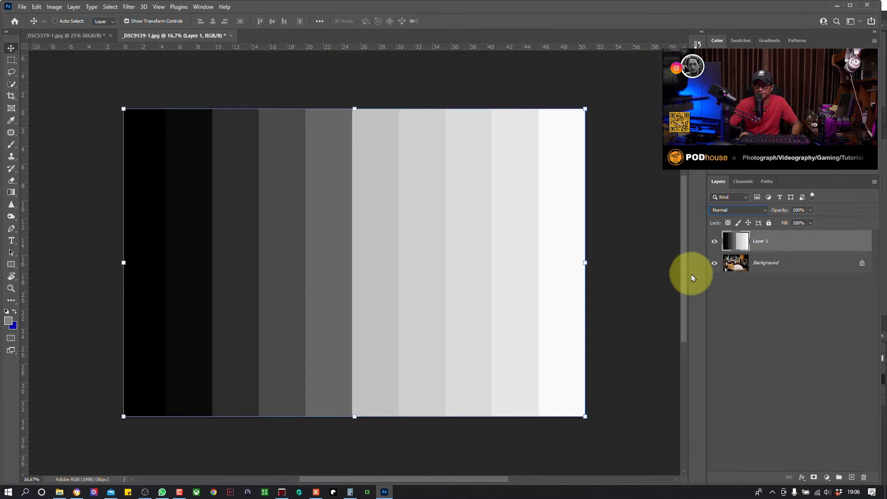
left_click(752, 213)
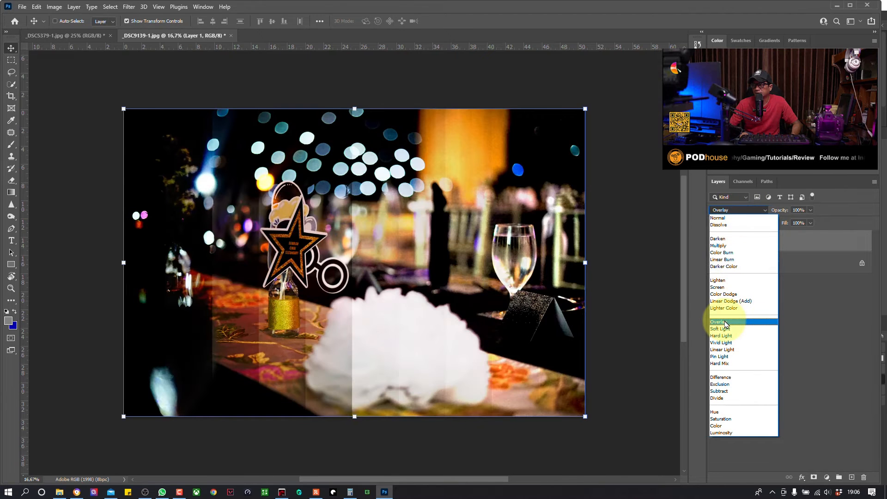
left_click(719, 322)
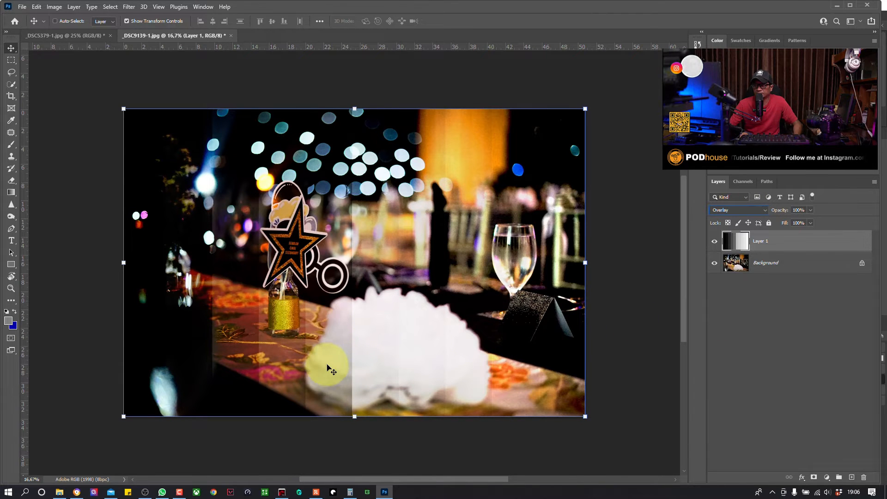
left_click(715, 241)
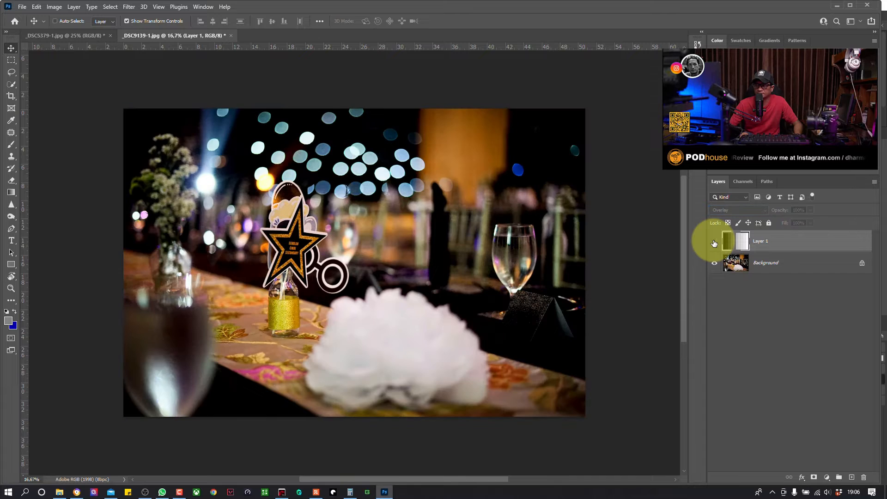
left_click(715, 241)
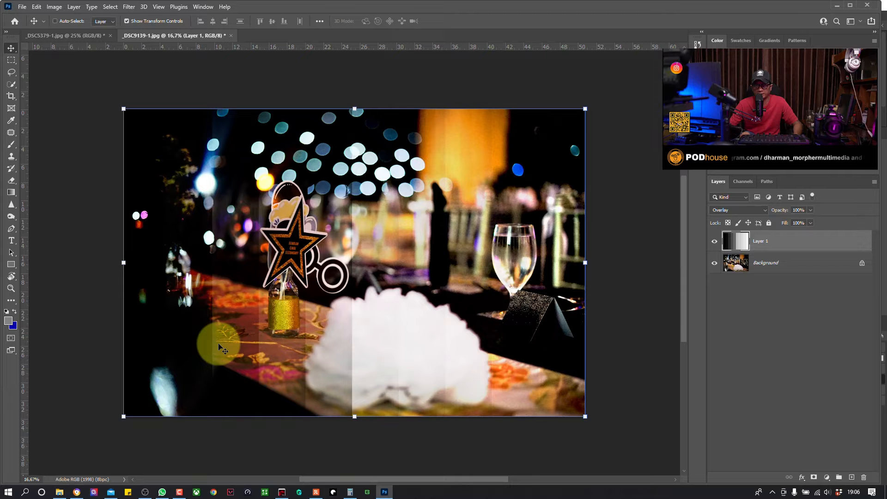
Step: Compare Soft Light and Overlay blending on the grey-bar layer, ending with Overlay
left_click(739, 211)
left_click(719, 329)
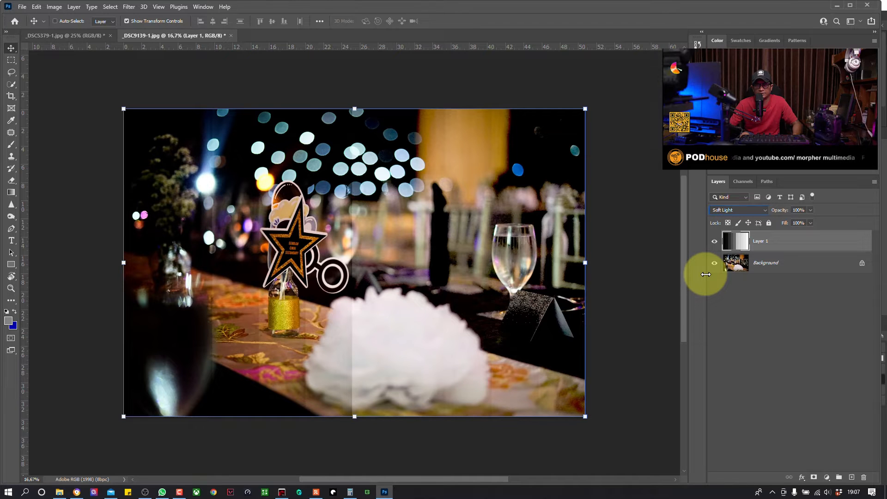
left_click(738, 210)
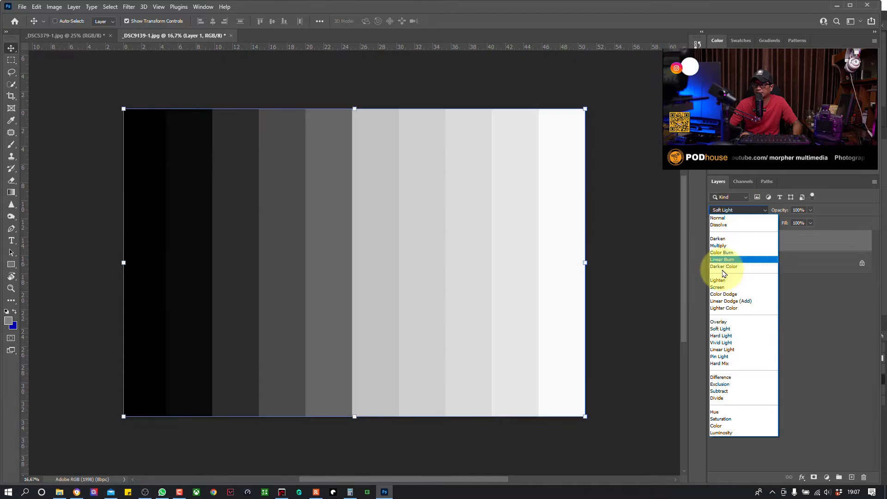
left_click(722, 329)
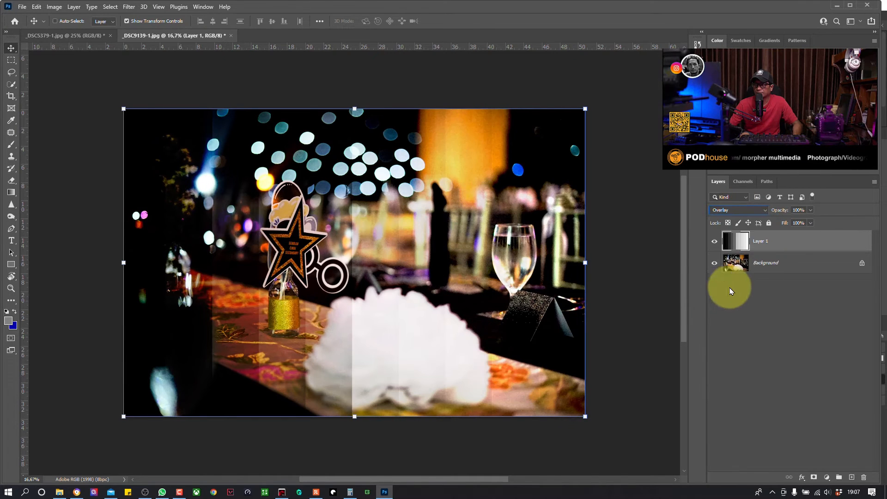
left_click(737, 211)
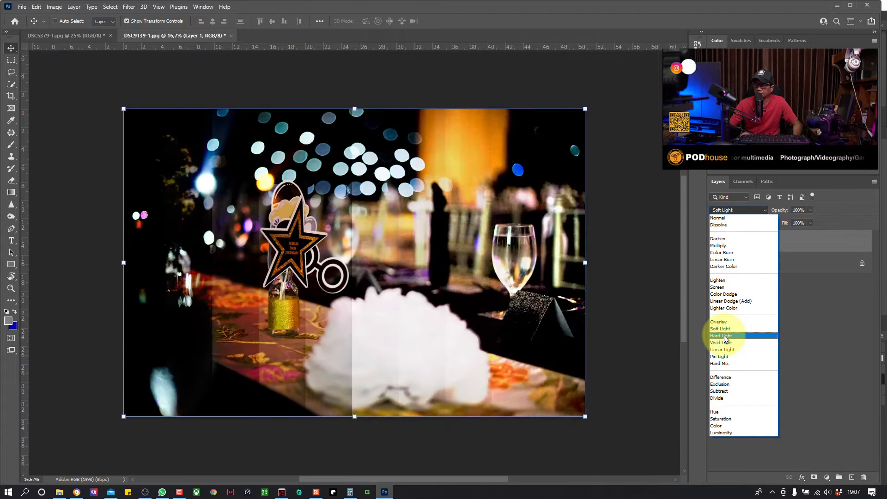
left_click(776, 322)
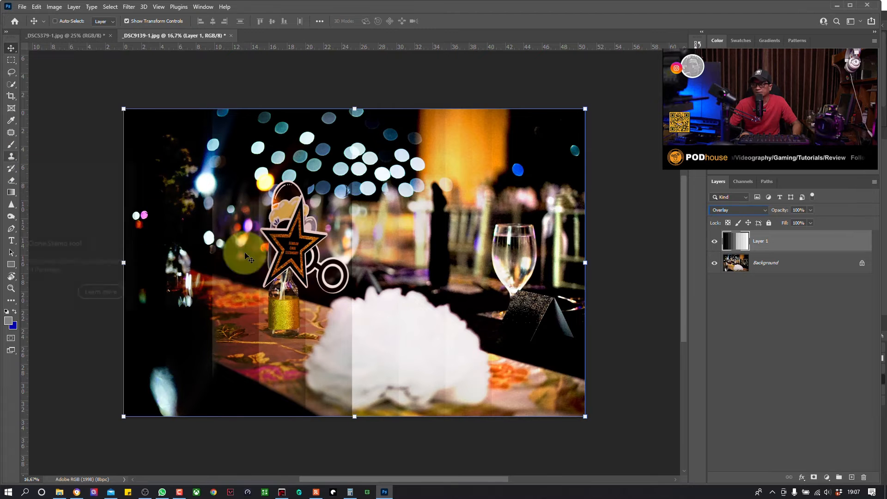
Step: With Layer 1 hidden, paint a diagonal brush stroke in 50% grey (#808080) across the photo on a new layer
left_click(715, 240)
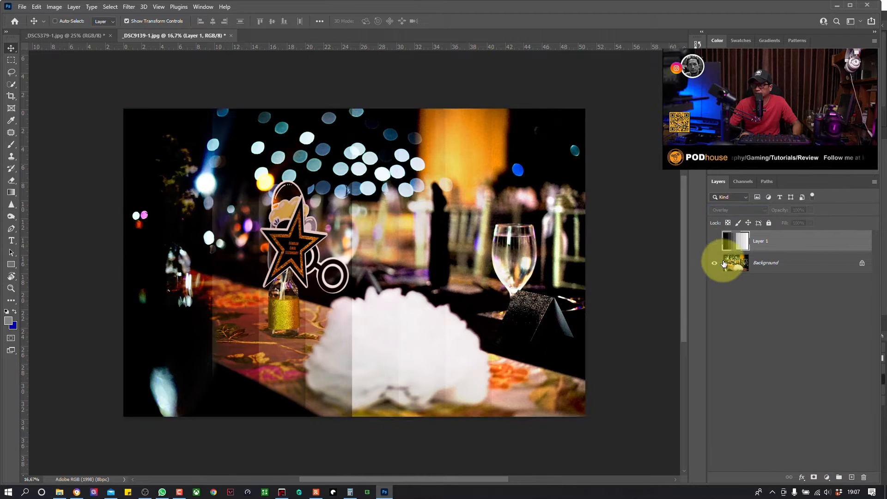
left_click(853, 478)
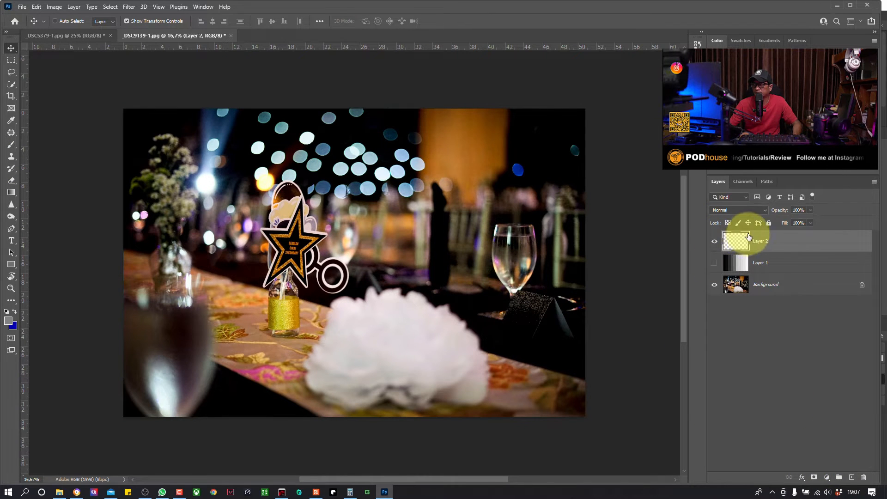
left_click(11, 144)
left_click(7, 319)
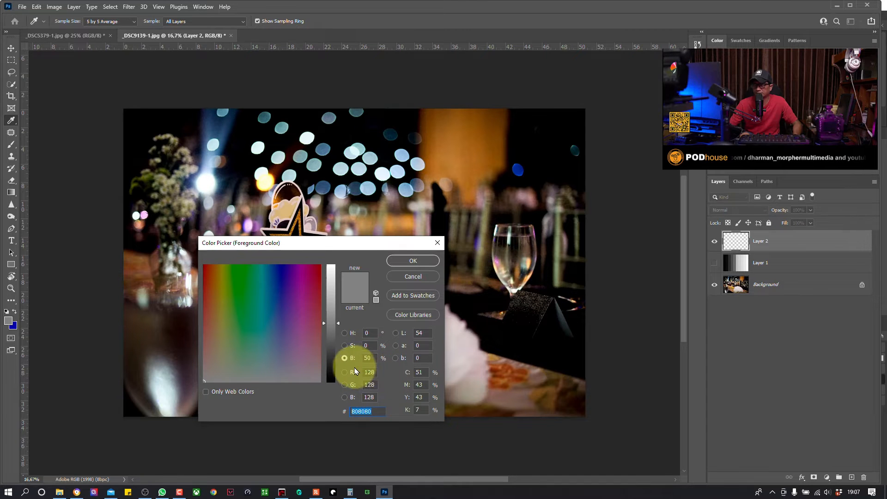
left_click(409, 263)
key("b")
mouse_move(230, 303)
left_mouse_down()
mouse_move(307, 284)
mouse_move(446, 216)
mouse_move(478, 213)
left_mouse_up()
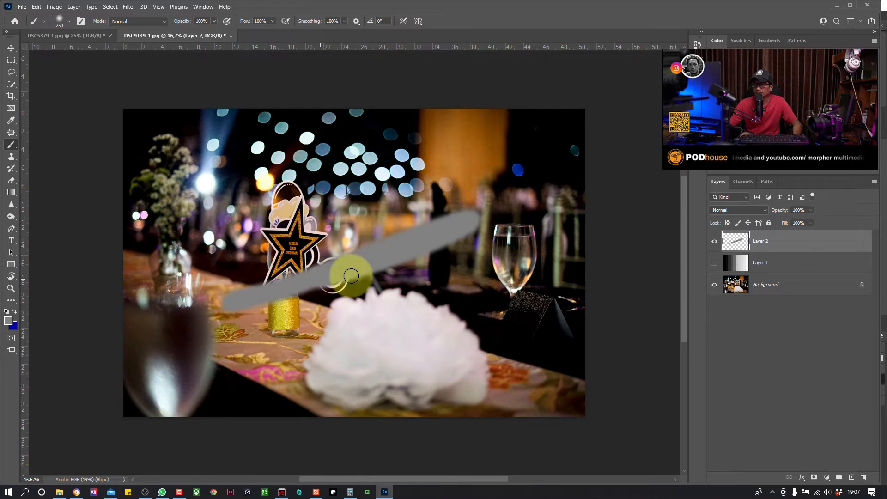
Step: Preview the contrast blend modes on the grey stroke's layer, keeping it at Normal
left_click(736, 212)
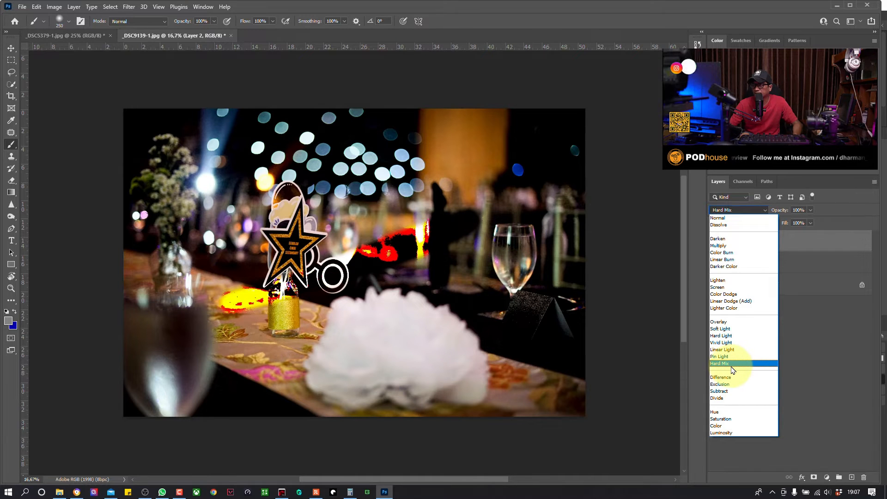
left_click(823, 307)
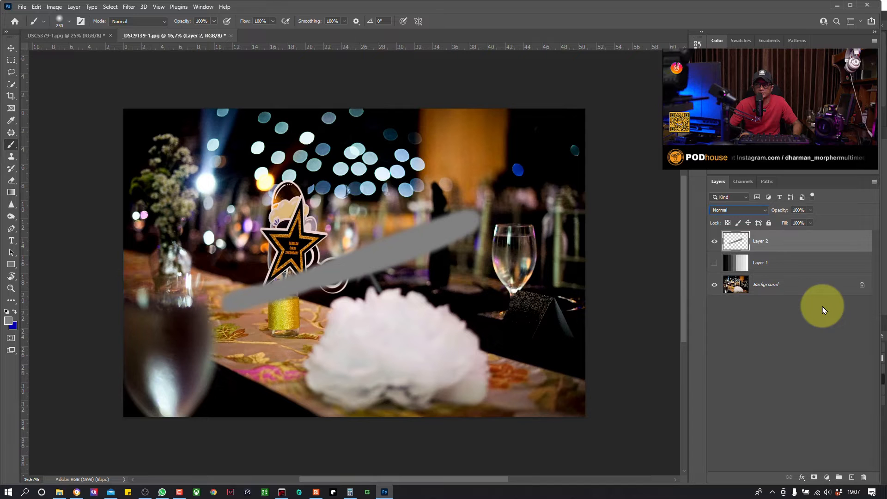
left_click(751, 212)
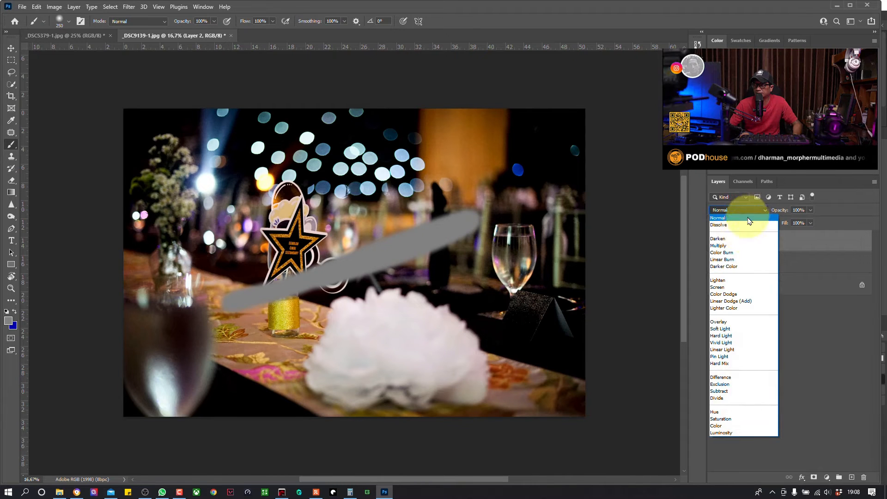
left_click(807, 373)
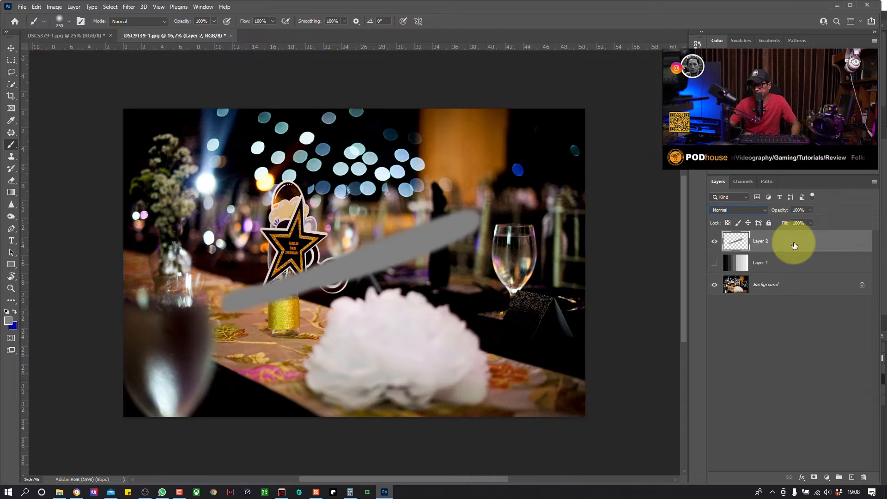
Step: Delete the grey stroke layer and the grey-bar layer, keeping only the Background
mouse_move(794, 246)
left_mouse_down()
mouse_move(858, 445)
mouse_move(858, 481)
mouse_move(868, 480)
left_mouse_up()
mouse_move(792, 248)
left_mouse_down()
mouse_move(841, 445)
mouse_move(864, 477)
left_mouse_up()
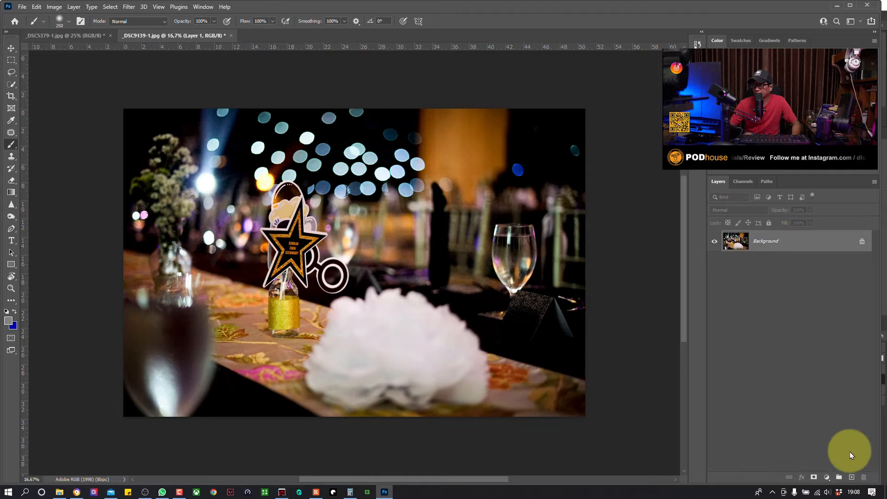
Step: Add a Black & White adjustment layer above the Background and set its blend mode to Overlay
left_click(827, 478)
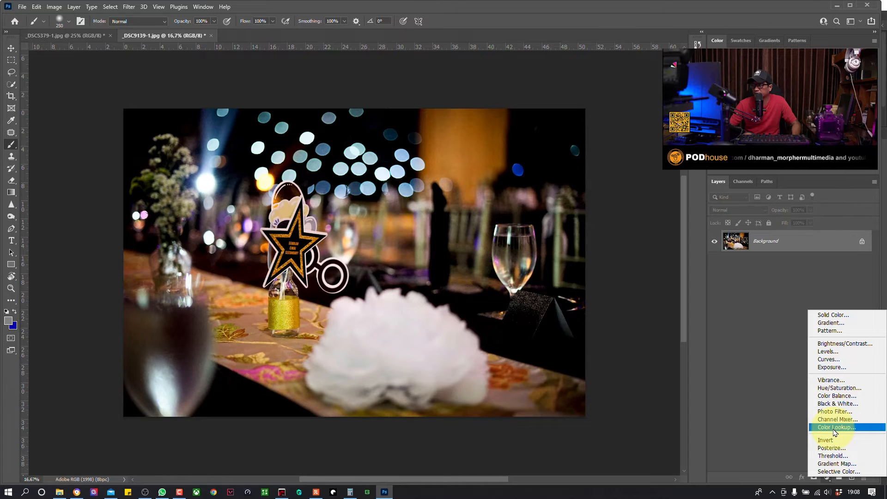
left_click(846, 404)
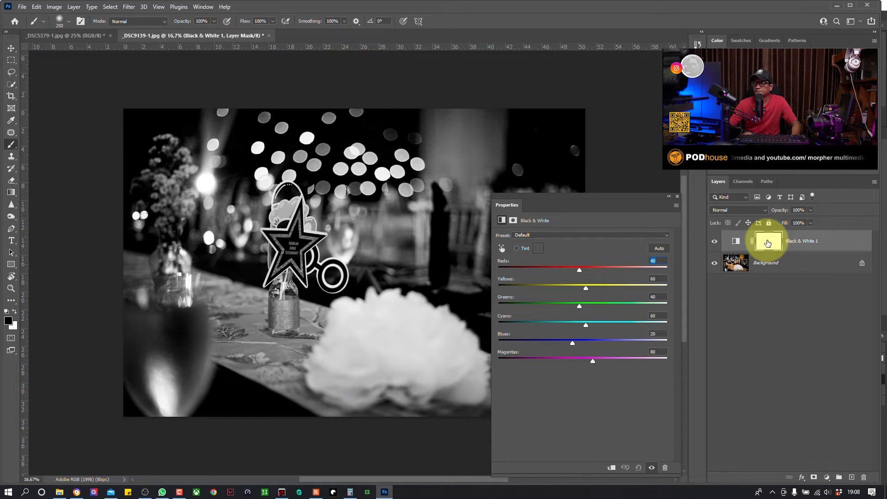
left_click(739, 211)
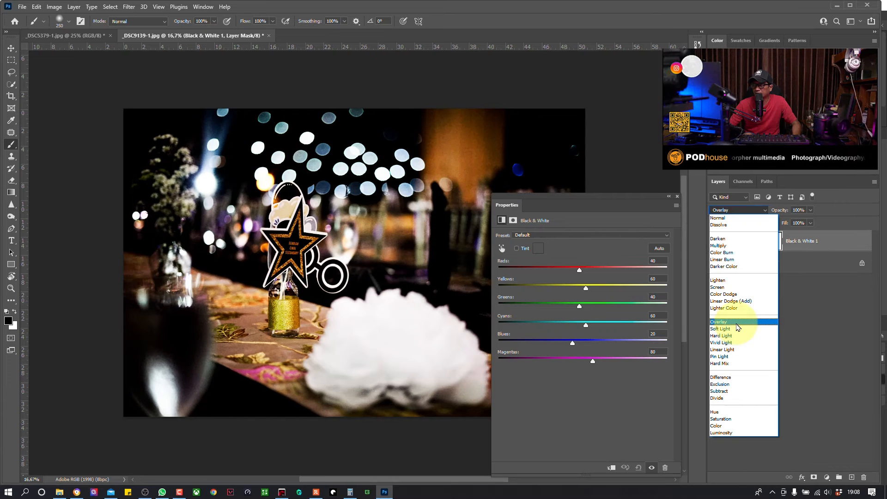
left_click(737, 324)
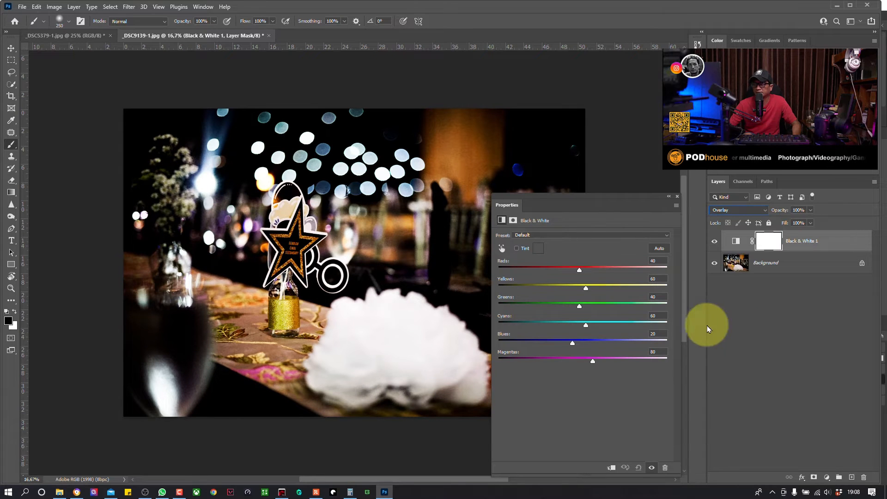
left_click(670, 197)
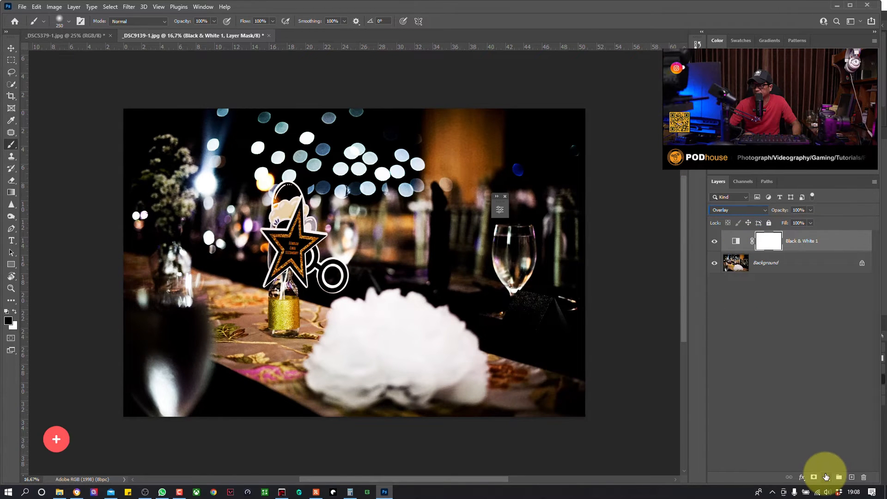
Step: Add a Curves adjustment layer and raise the curve's black point to an output of 128
left_click(827, 477)
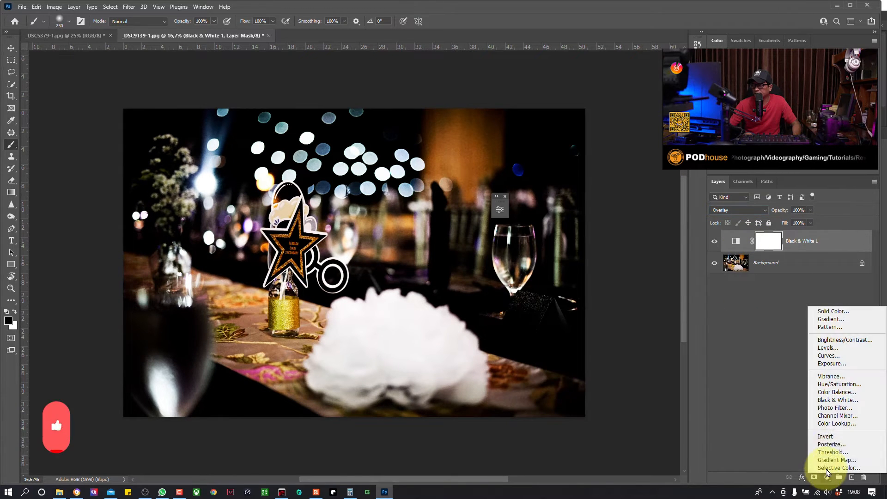
left_click(839, 355)
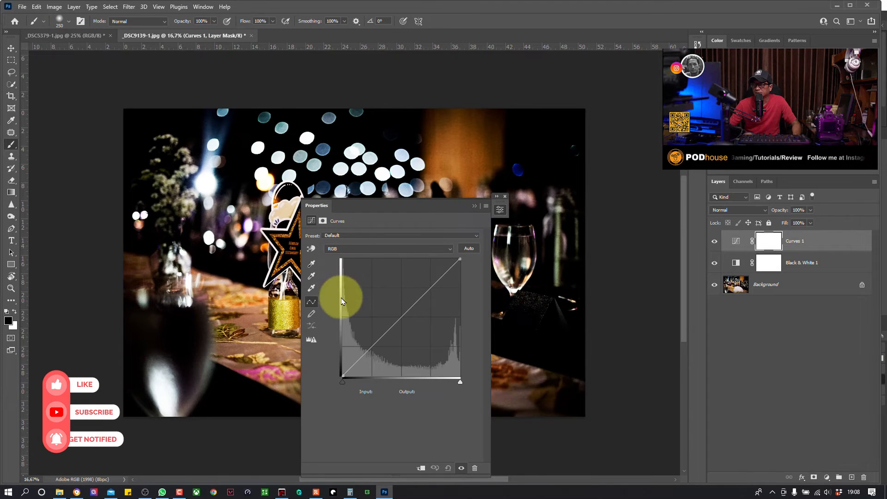
left_click_drag(395, 207, 452, 200)
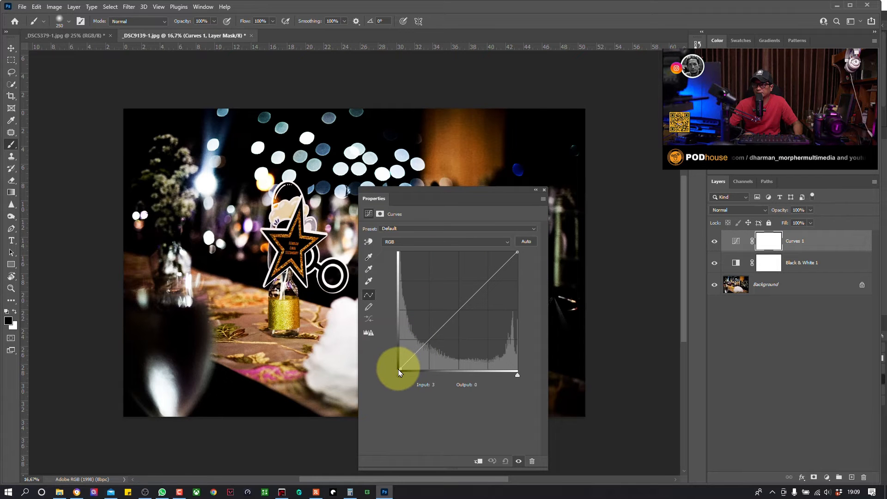
left_click_drag(401, 367, 393, 309)
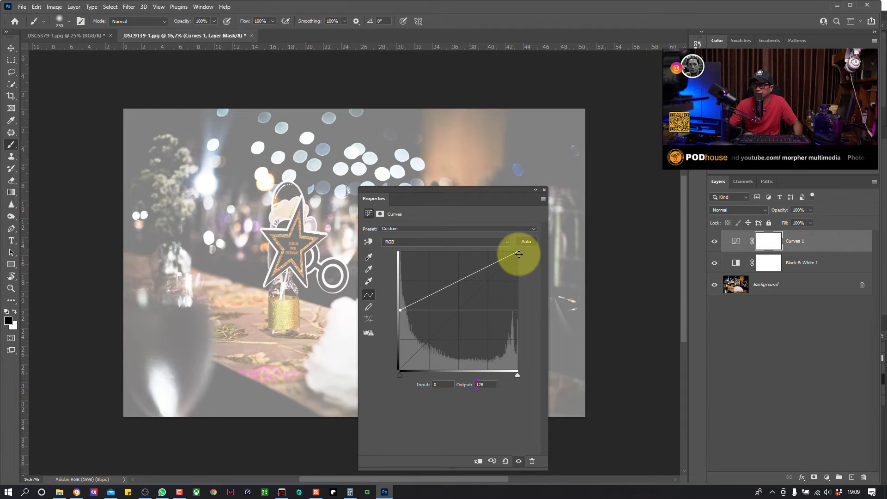
Step: Lower the curve's white point to an output of 128 so the RGB curve is a flat line
left_click_drag(519, 252, 527, 308)
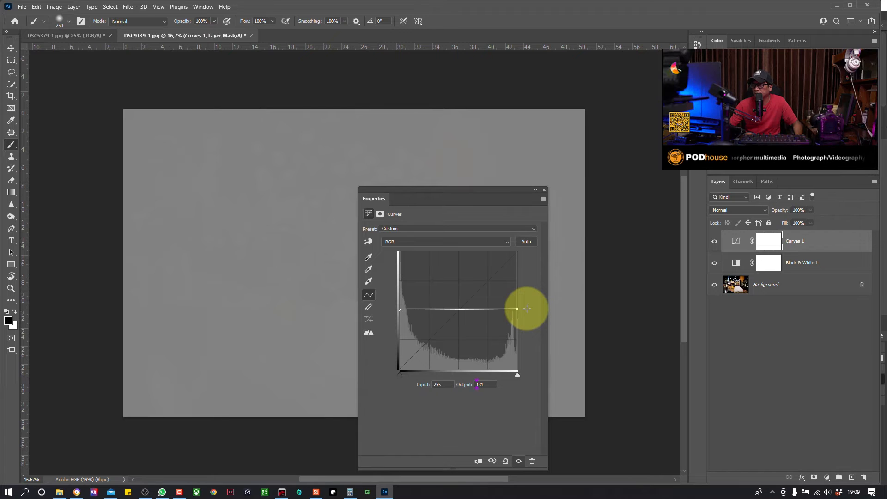
left_click_drag(526, 308, 527, 310)
left_click(477, 385)
key("BackSpace")
type("8")
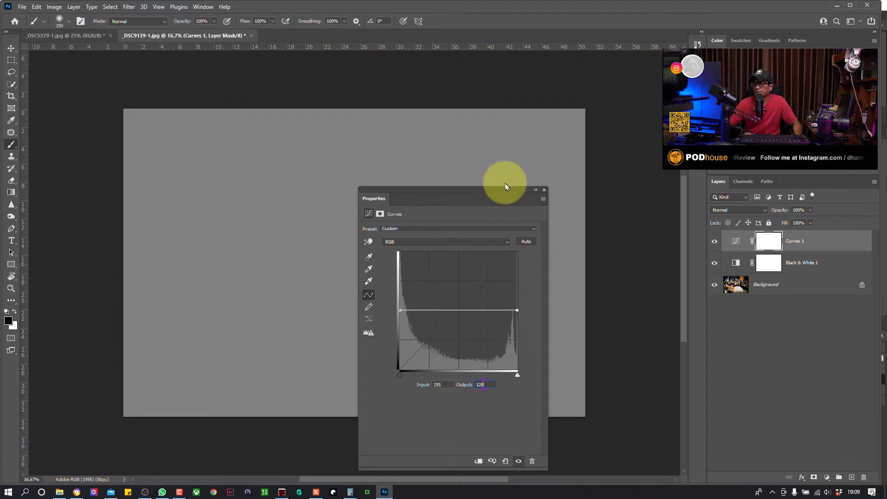
left_click_drag(493, 205, 566, 147)
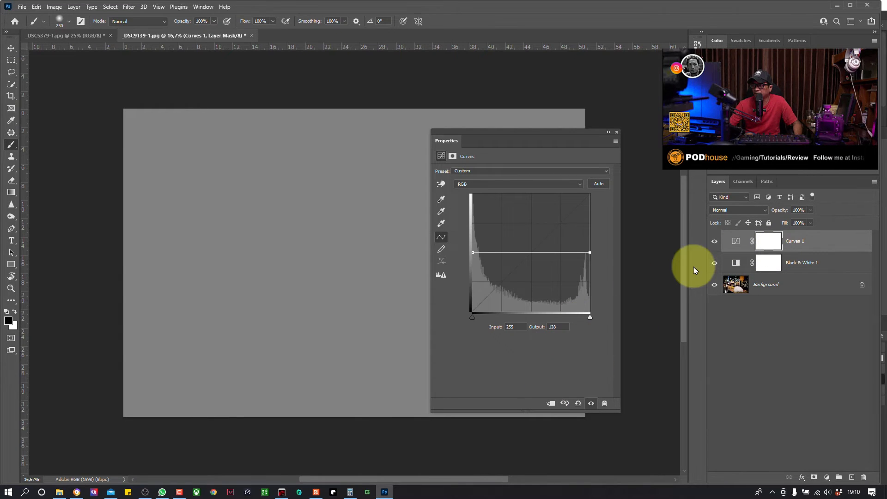
Step: Clip the Curves layer to the Black & White adjustment layer with a clipping mask
left_click(552, 404)
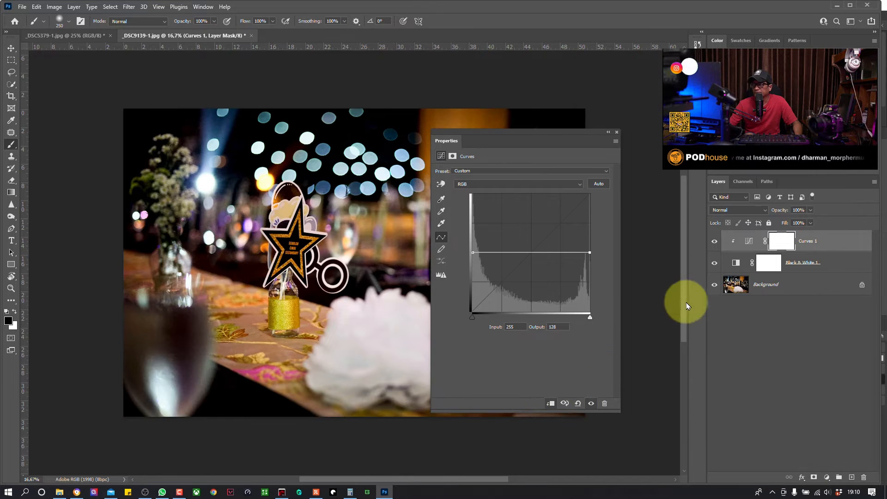
left_click(550, 405)
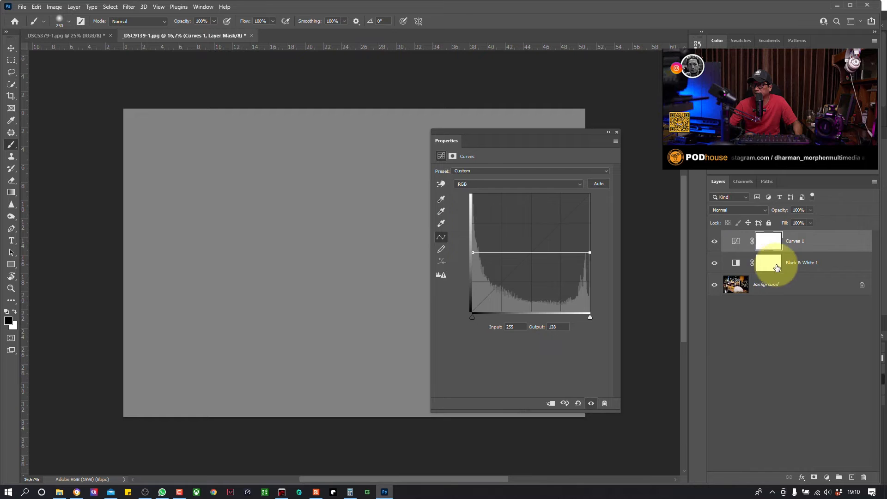
right_click(852, 242)
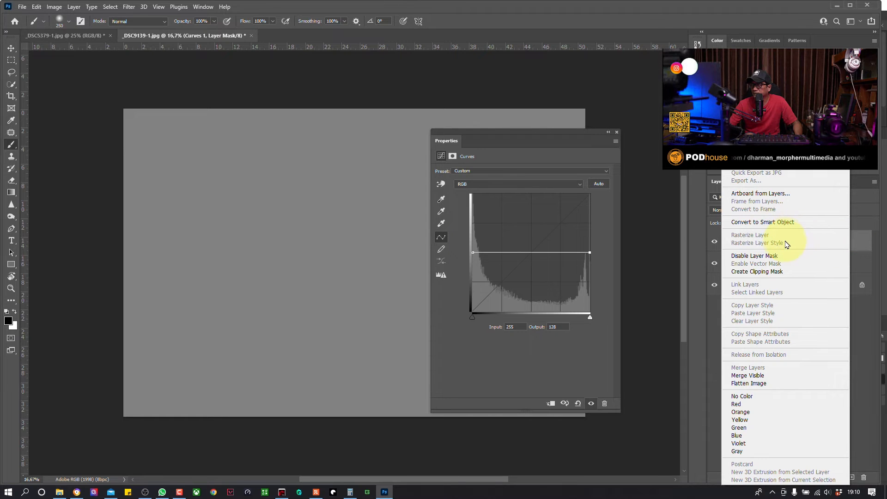
left_click(776, 274)
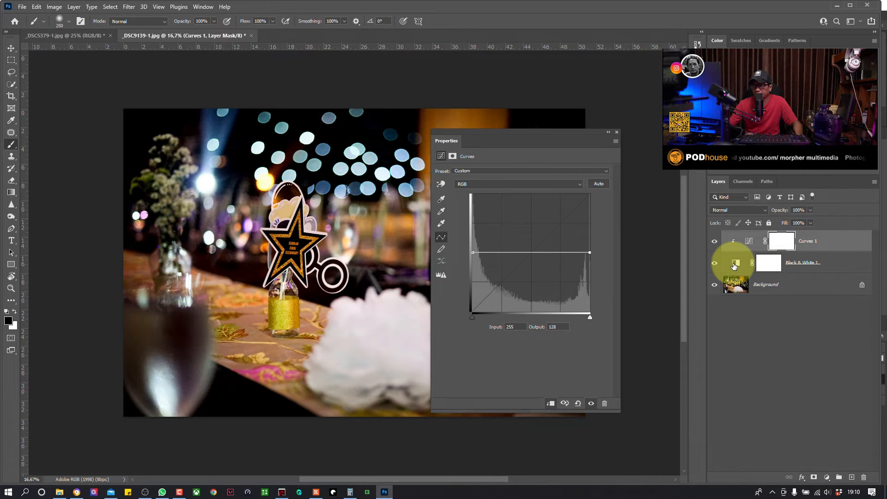
Step: Bend the Black & White photo's flat Curves line into an S-curve with points at input 28, output 113 and input 226, output 144
left_click(617, 133)
left_click(716, 263)
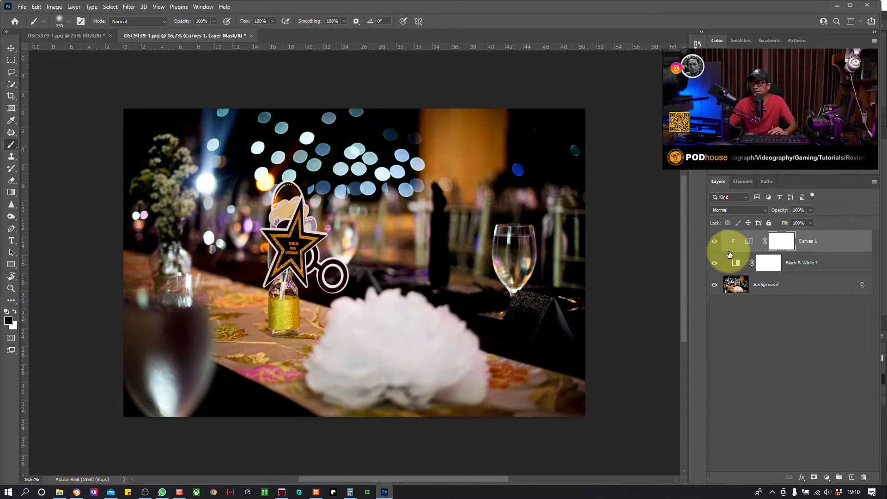
left_click(749, 239)
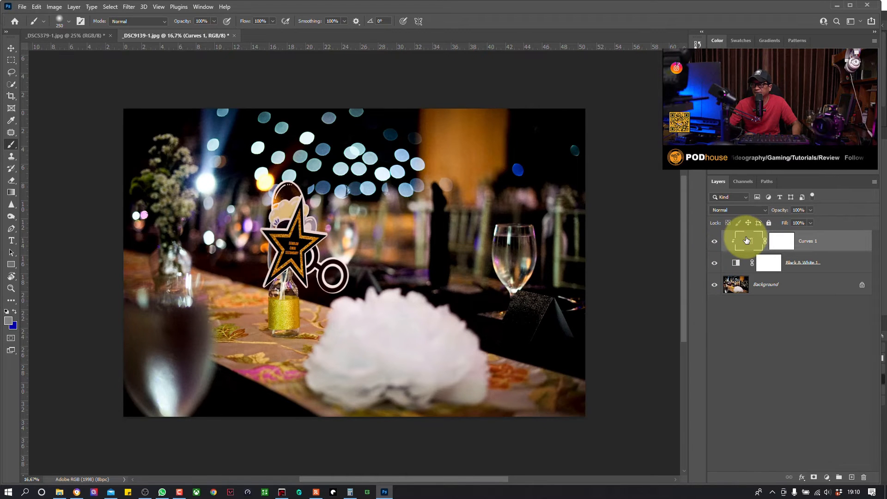
double_click(742, 240)
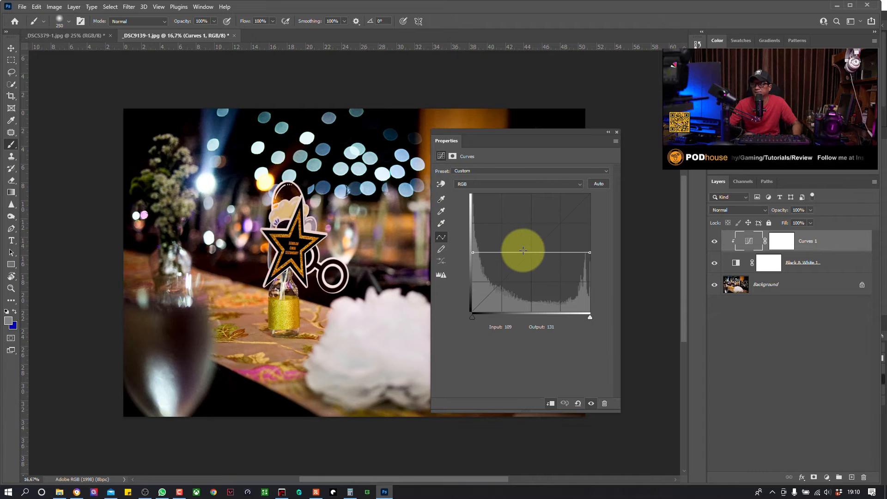
left_click_drag(486, 253, 486, 259)
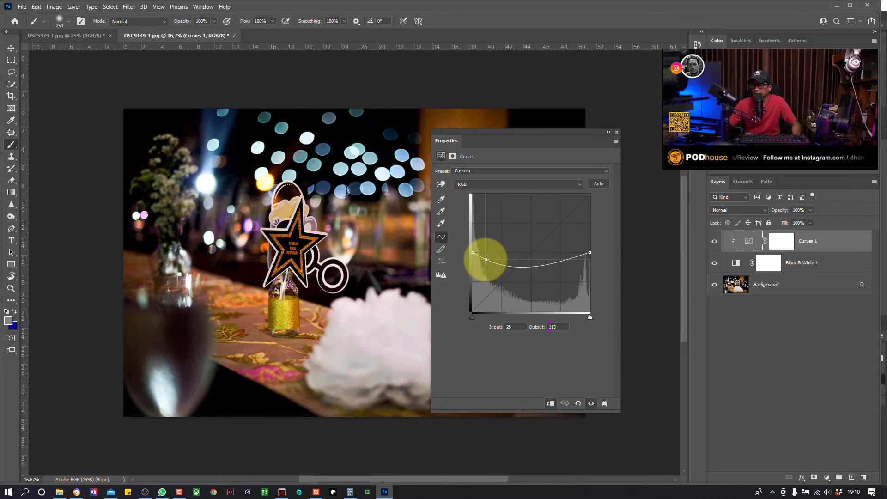
left_click_drag(570, 256, 576, 245)
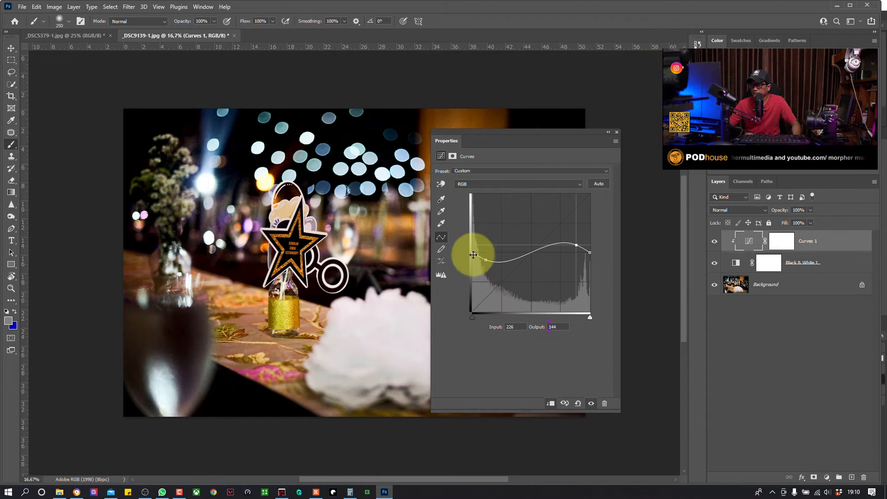
Step: Refine the S-curve with a midtone point at input 129, output 130 and the black point at input 5, output 121
left_click_drag(471, 253, 475, 263)
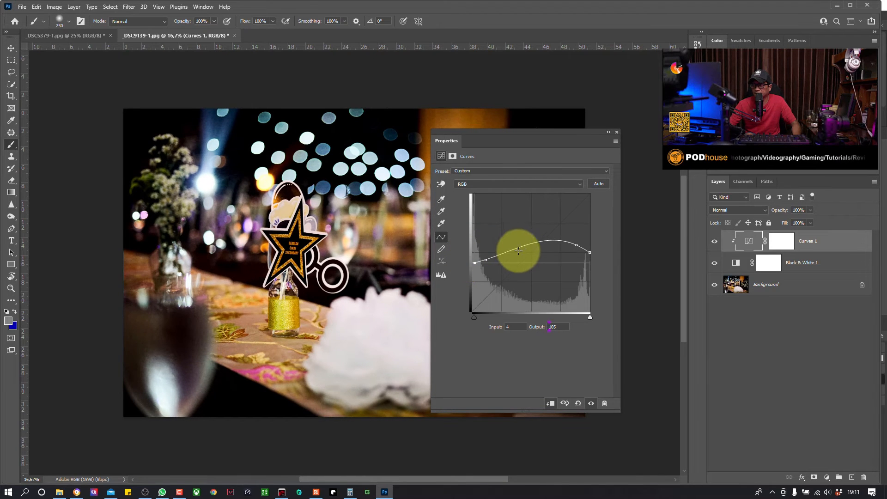
left_click_drag(531, 243, 532, 252)
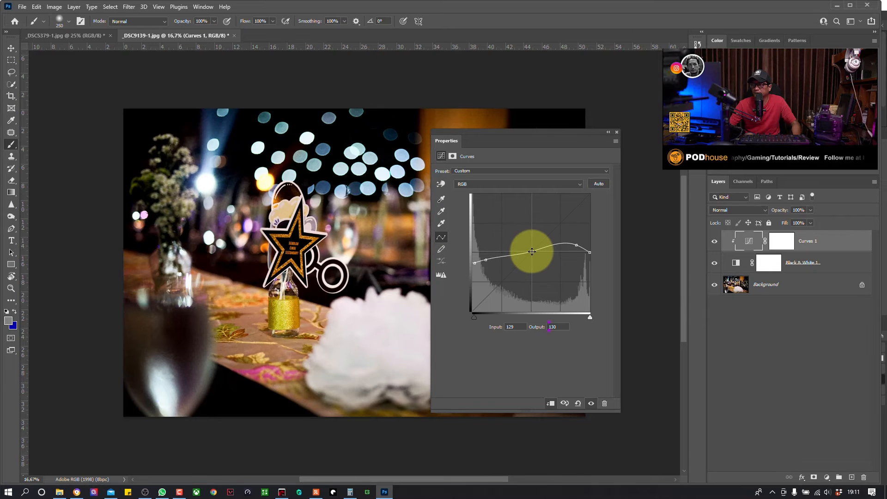
left_click_drag(474, 265, 474, 257)
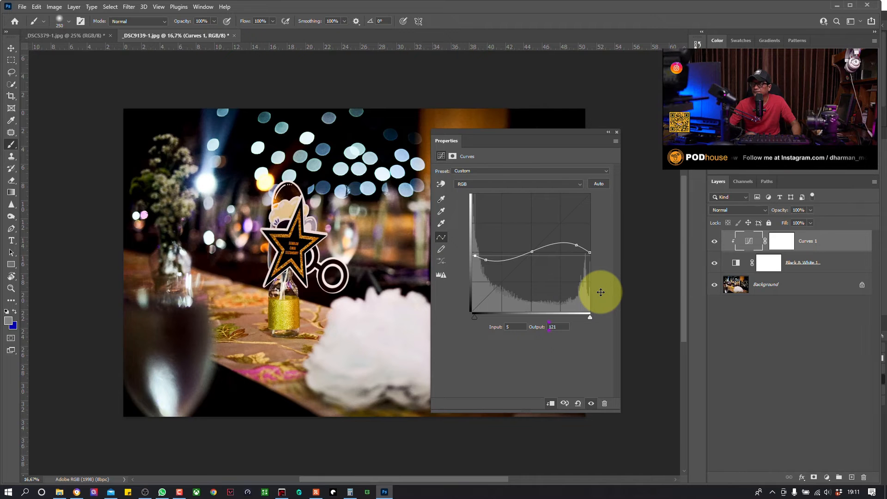
Step: Open the Black & White adjustment layer's settings and try out the Reds slider
left_click(737, 267)
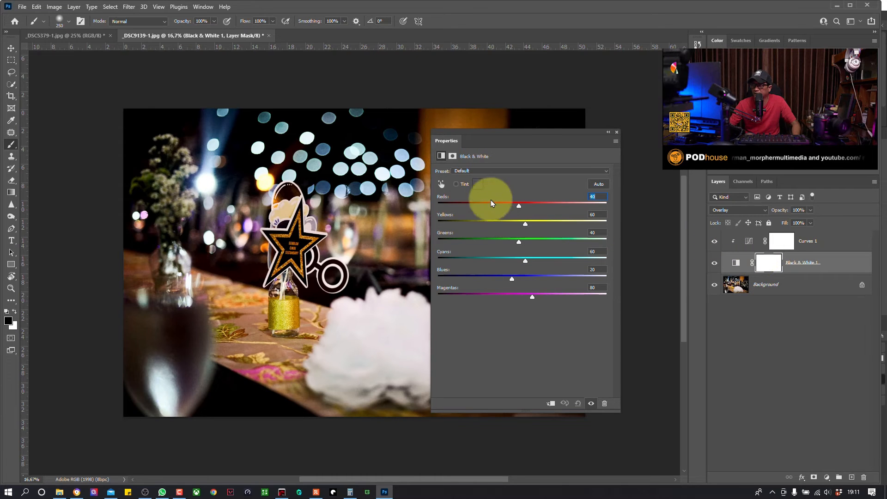
left_click_drag(497, 207, 518, 210)
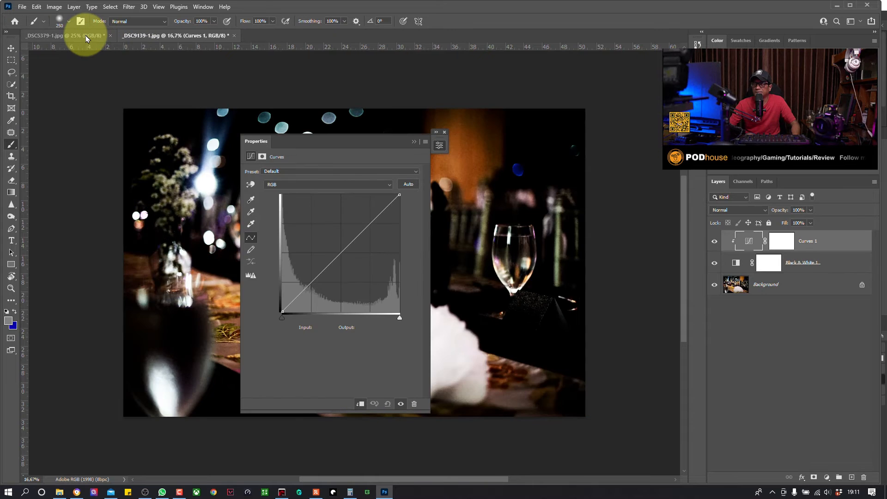
Step: Switch to the _DSC5379-1.jpg document and clear the floating properties window off the portrait
left_click(87, 38)
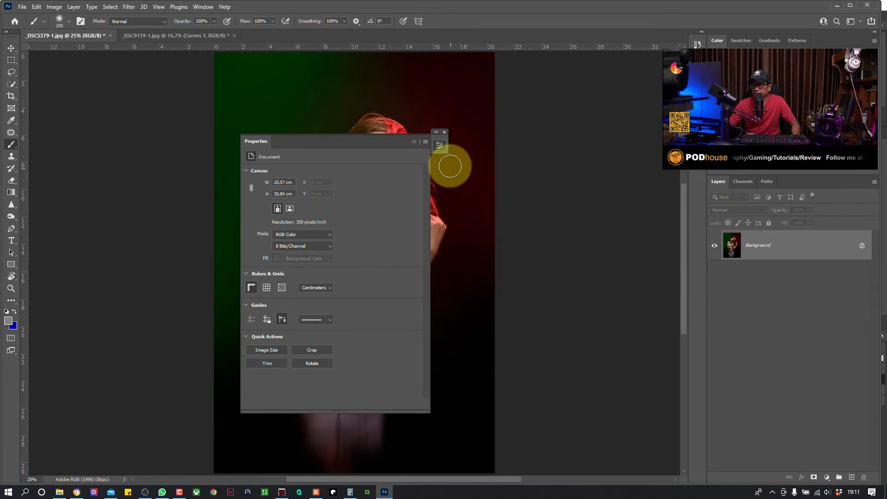
left_click_drag(375, 146, 542, 216)
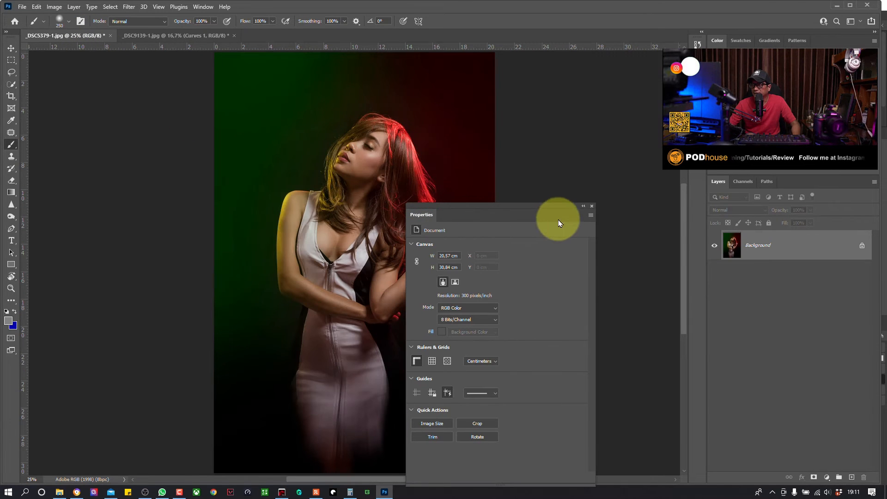
left_click(592, 206)
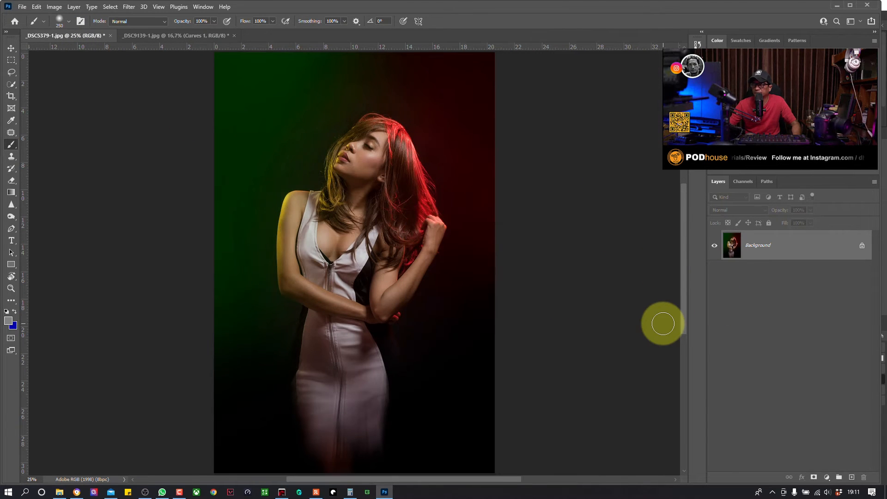
Step: Add a Hue/Saturation adjustment layer with Saturation at -100 and set its blend mode to Soft Light
left_click(827, 479)
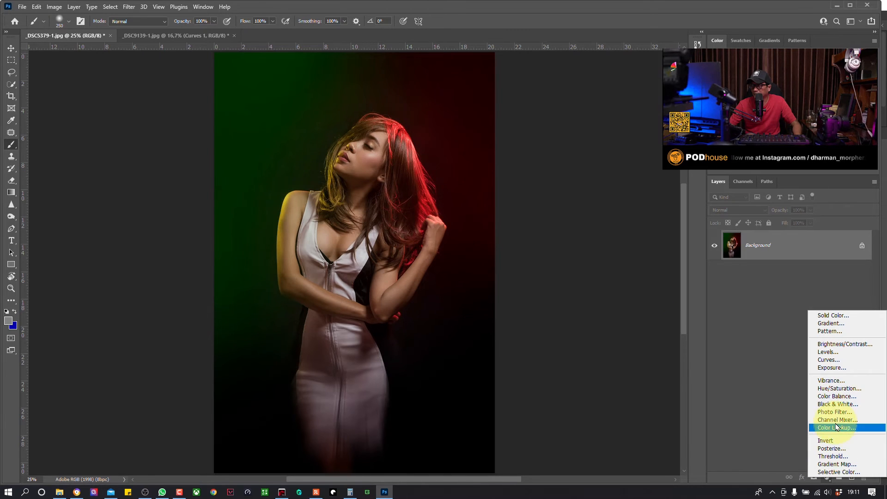
left_click(839, 388)
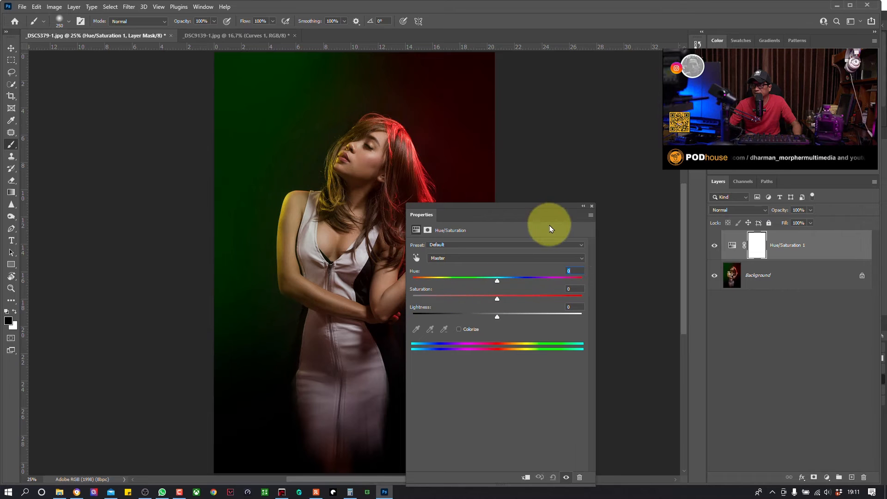
left_click_drag(494, 301, 392, 297)
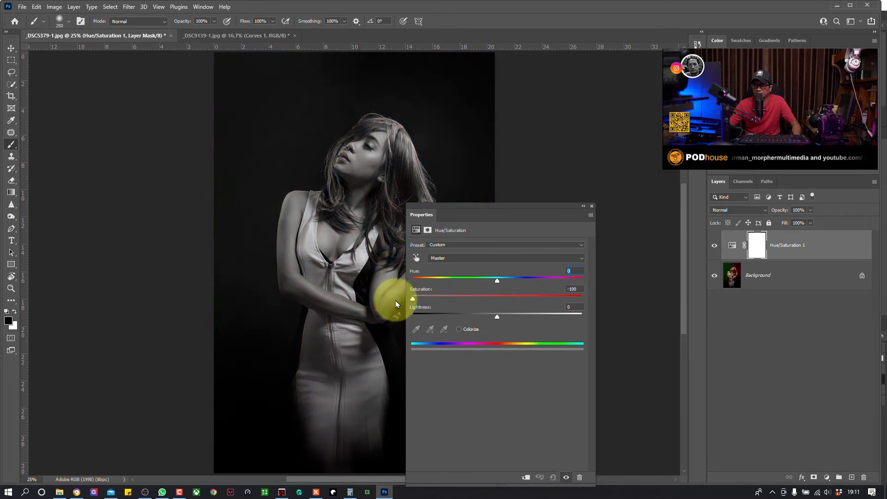
left_click_drag(500, 210, 591, 209)
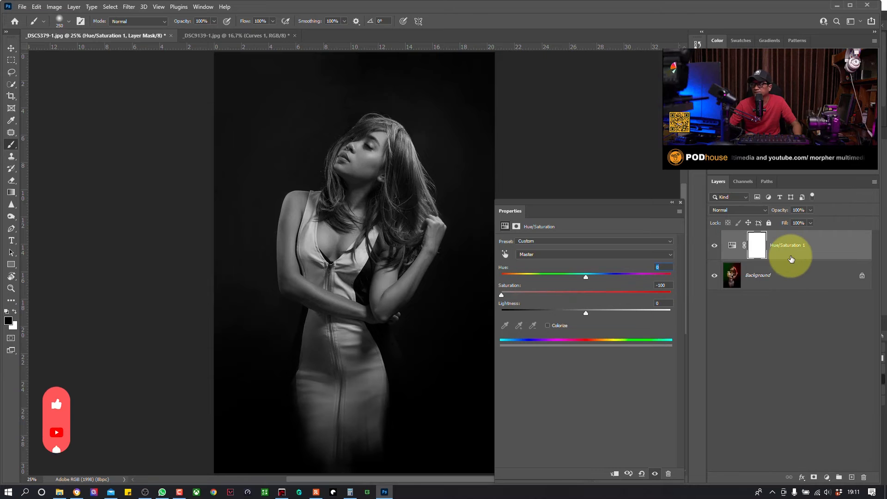
left_click(750, 210)
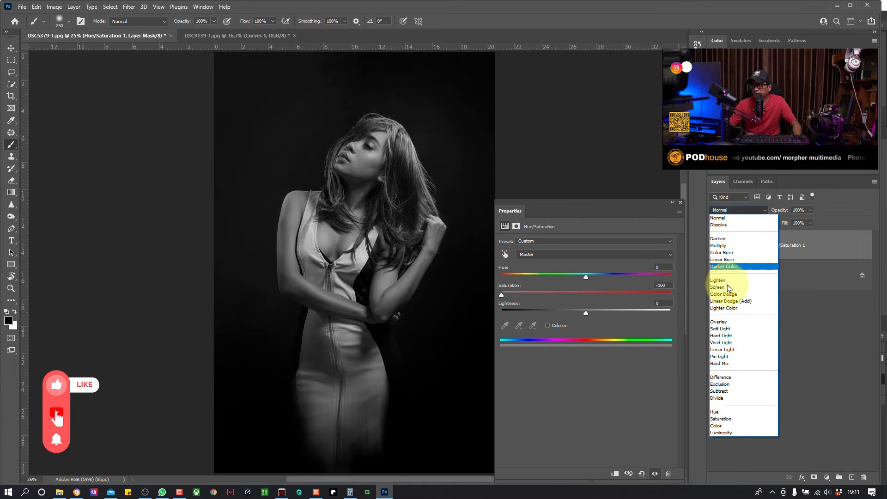
left_click(750, 330)
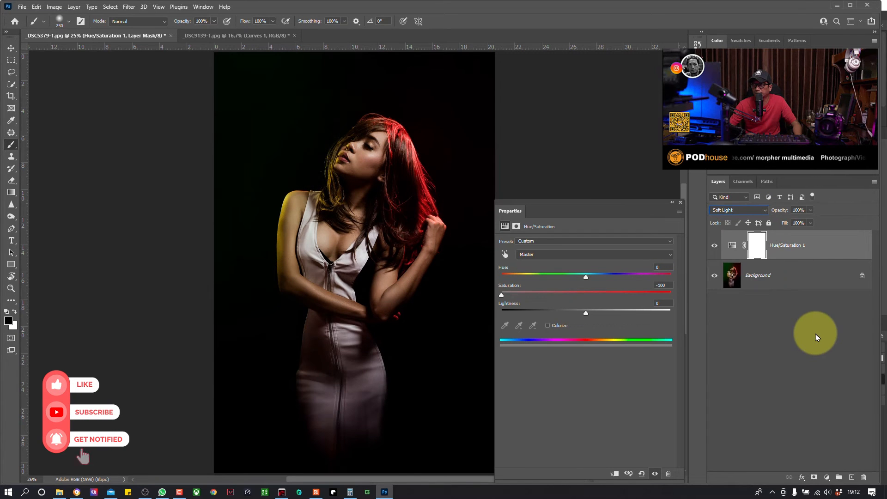
Step: Add a Curves adjustment layer above Hue/Saturation and flatten its RGB curve by setting both the white and black points to output 128
left_click(827, 477)
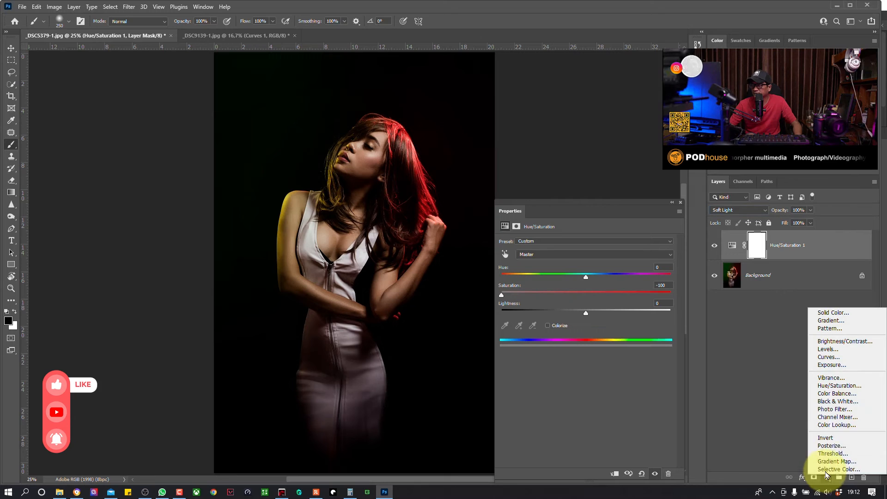
left_click(838, 358)
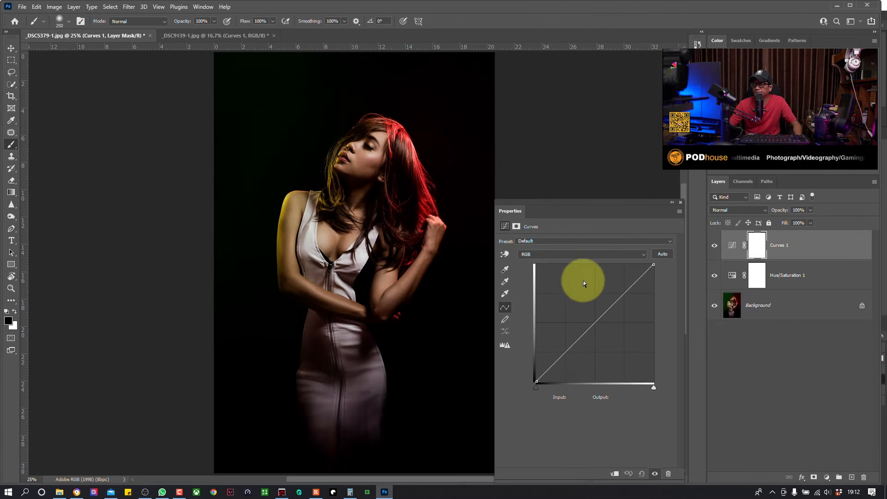
left_click_drag(655, 265, 663, 323)
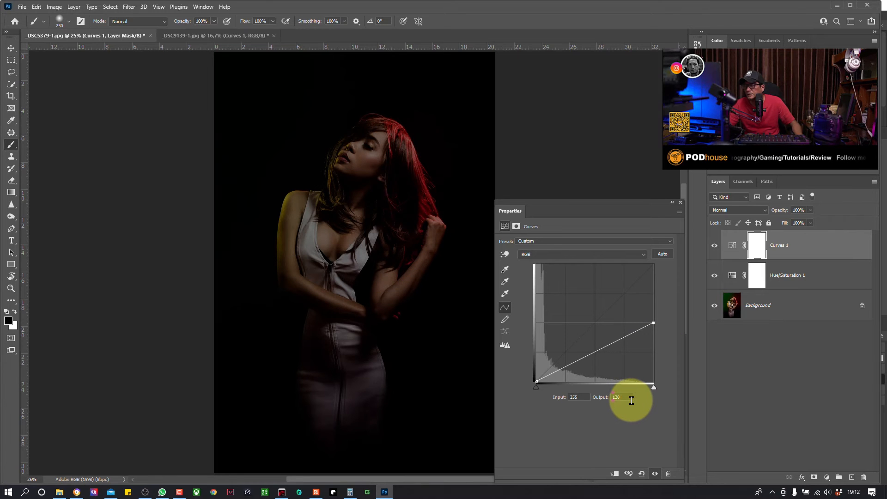
left_click_drag(537, 382, 529, 326)
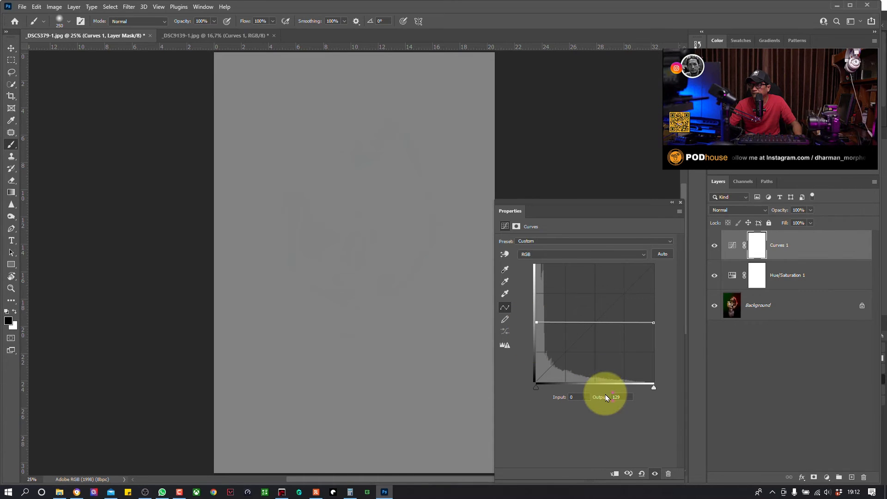
key("BackSpace")
type("8")
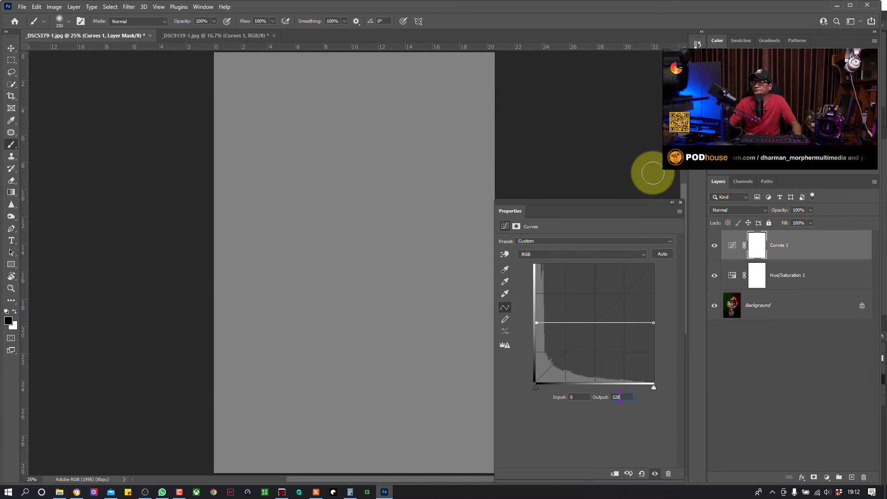
Step: Clip the Curves layer to the Hue/Saturation layer and shape an S-curve with raised highlights and a shadow point at input 32, output 105
left_click(616, 473)
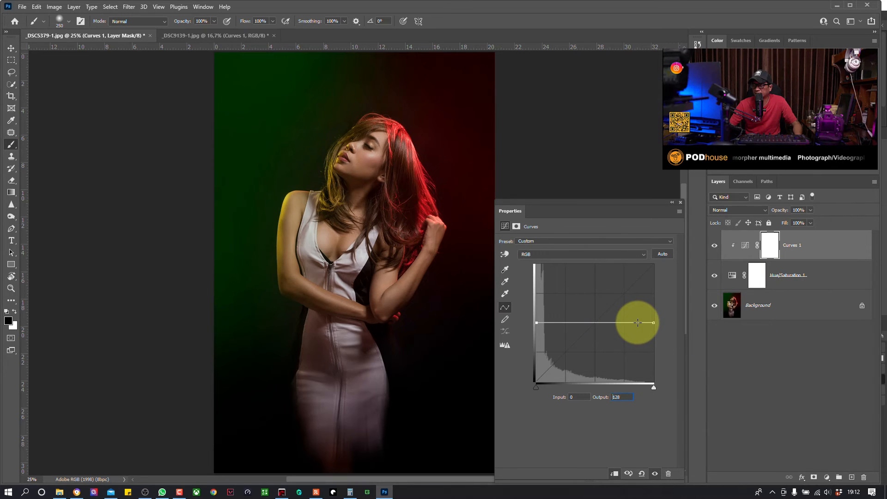
left_click_drag(638, 321, 639, 310)
left_click_drag(552, 321, 552, 331)
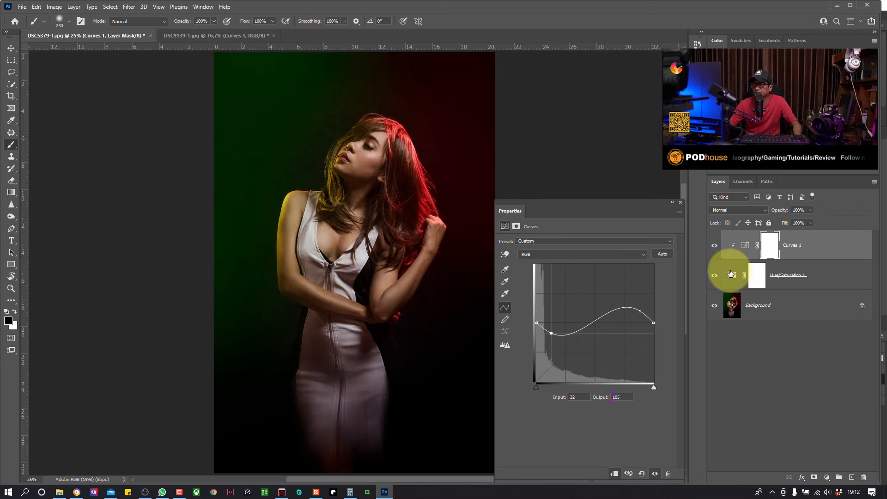
Step: Toggle the Hue/Saturation layer's visibility repeatedly to compare the portrait before and after the contrast adjustment
left_click(714, 277)
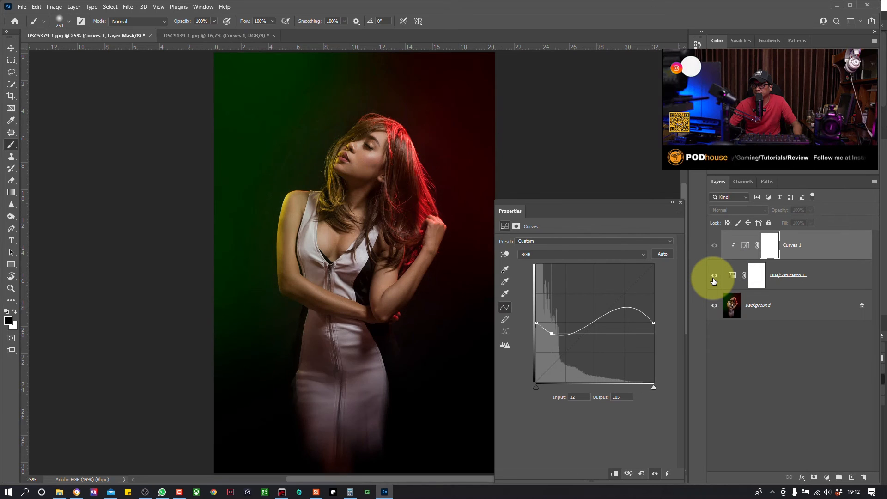
left_click(714, 280)
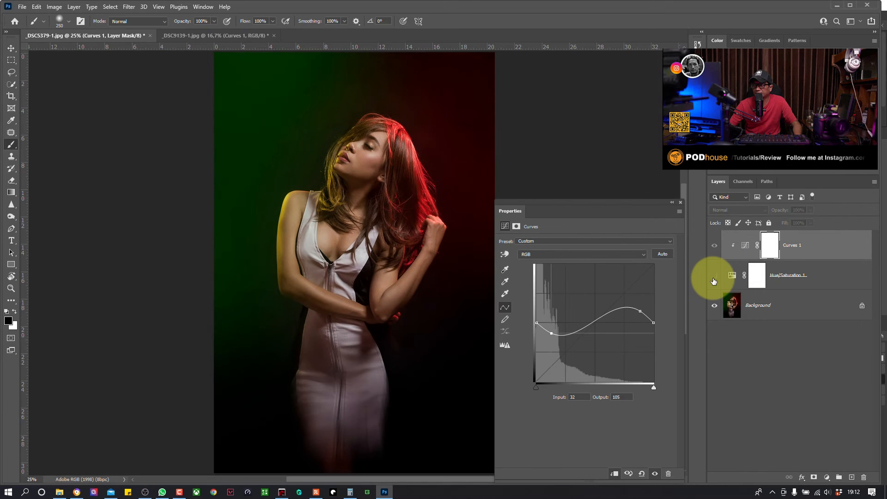
left_click(714, 280)
left_click(714, 280)
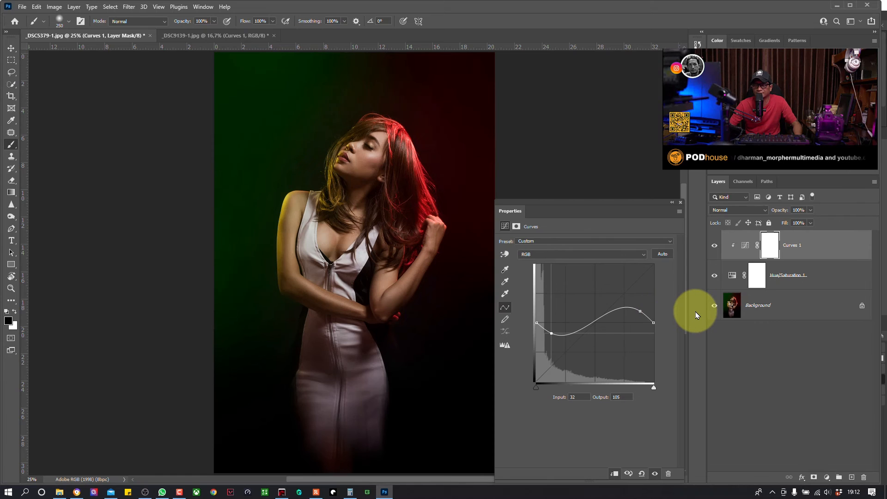
left_click(715, 275)
left_click(715, 275)
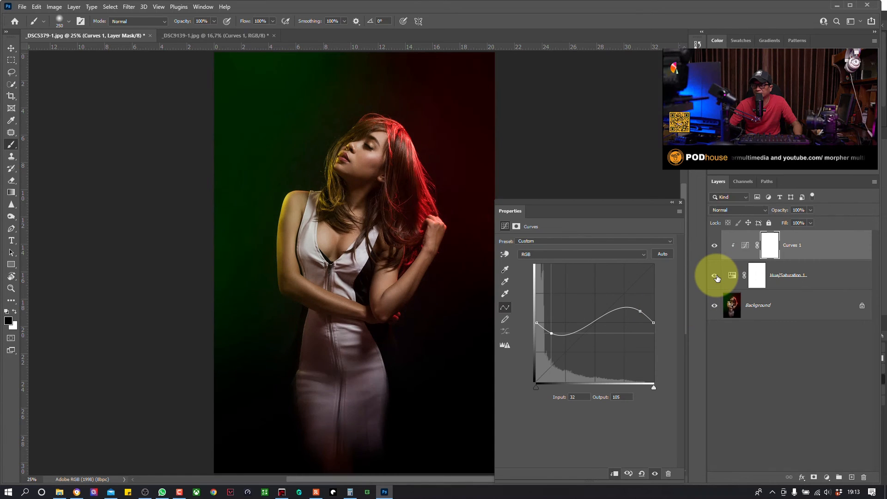
left_click(716, 277)
left_click(716, 276)
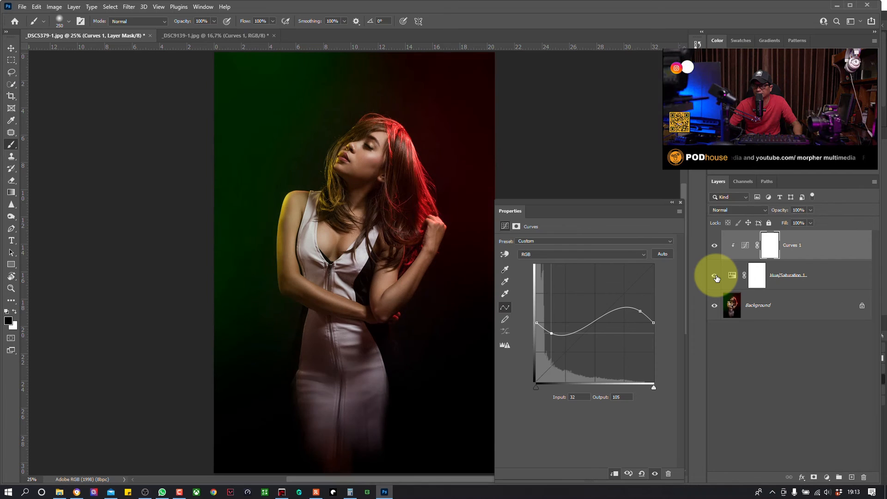
left_click(716, 276)
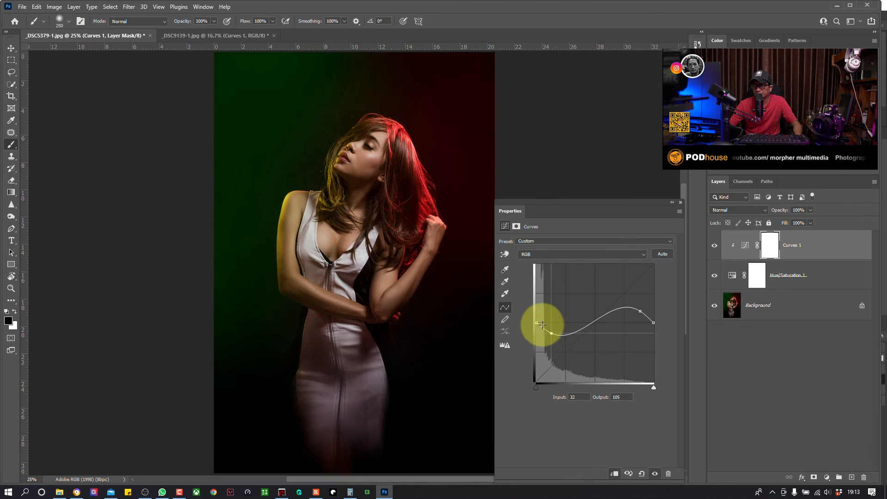
Step: Soften the S-curve by raising its shadow point to output 111
left_click_drag(552, 334, 551, 331)
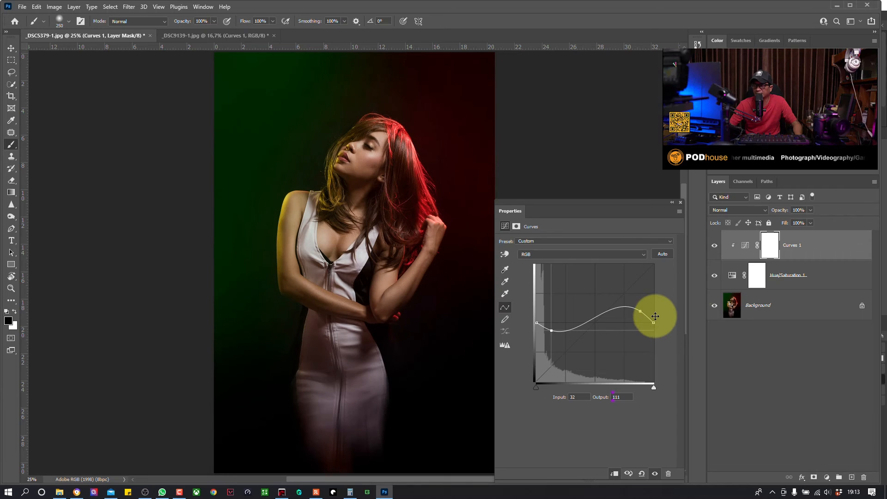
Step: Delete the Hue/Saturation adjustment layer and add a Black & White adjustment layer above the Background in its place
left_click(794, 288)
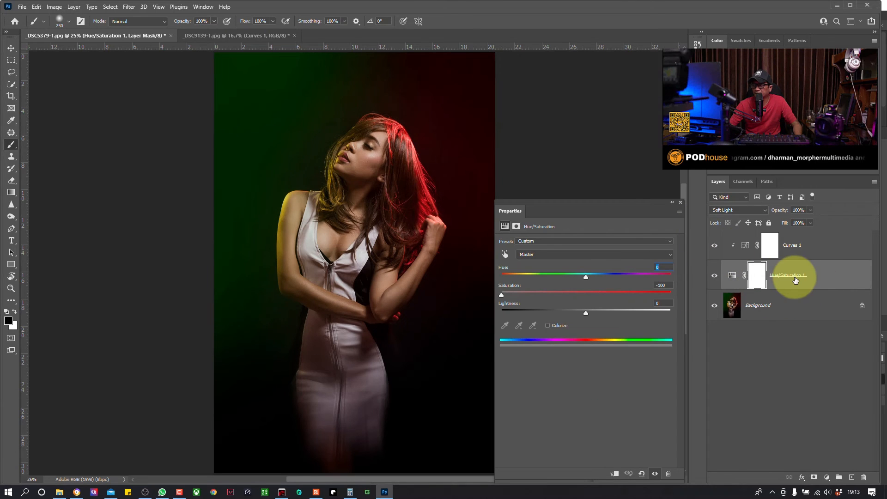
left_click_drag(813, 293, 864, 477)
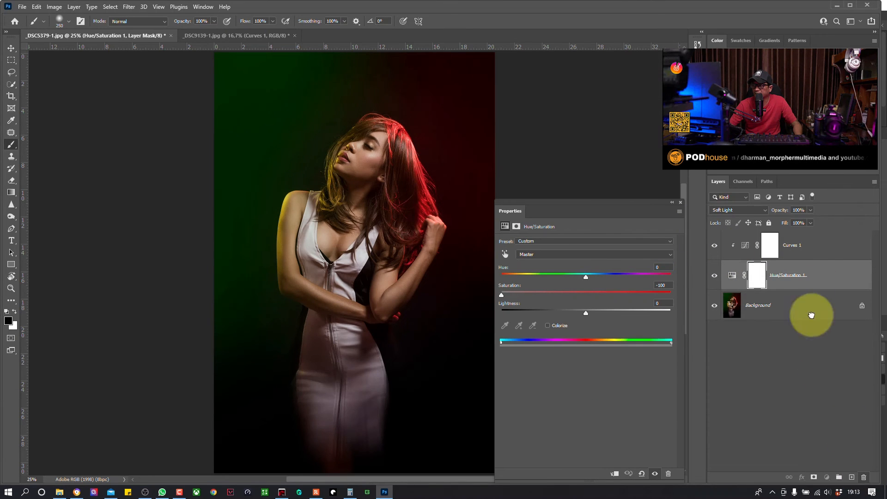
left_click(827, 478)
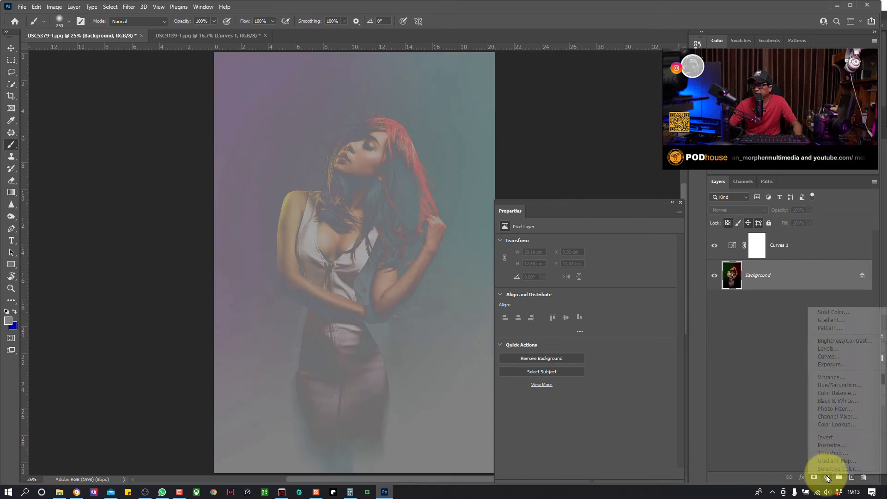
left_click(842, 401)
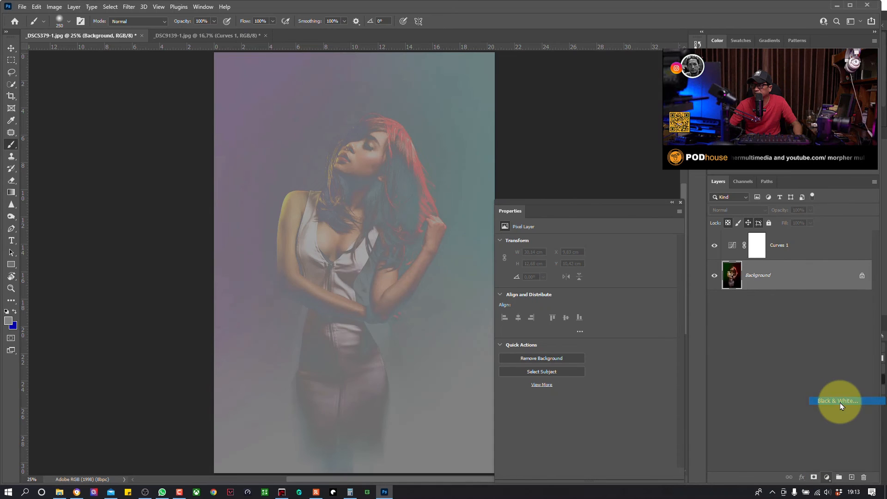
Step: Clip the Curves layer to the Black & White layer and set the Black & White layer's blend mode to Soft Light
left_click(791, 250)
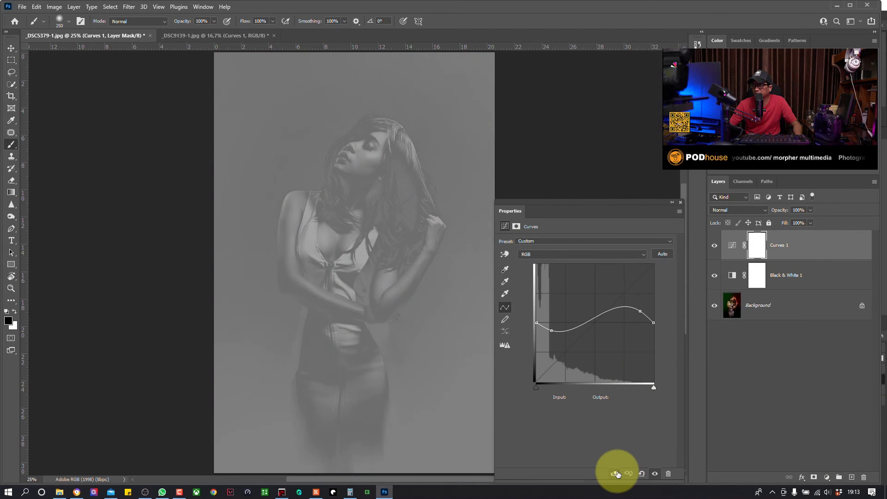
right_click(807, 252)
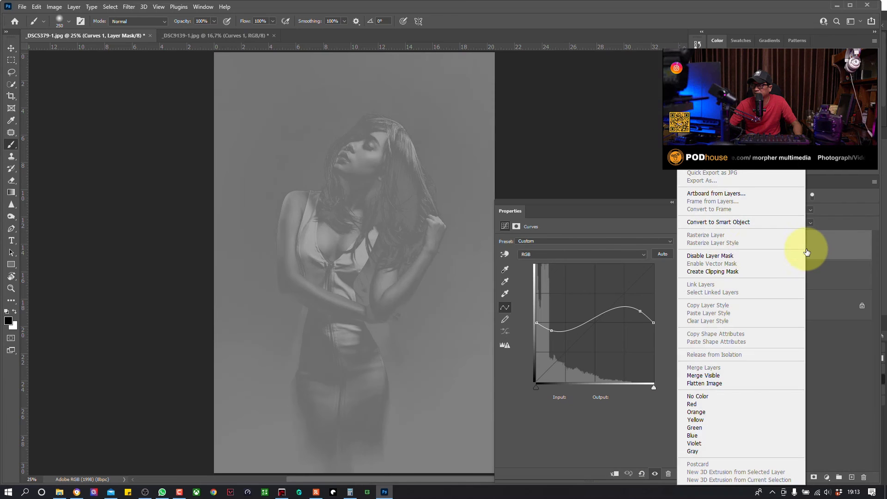
left_click(732, 272)
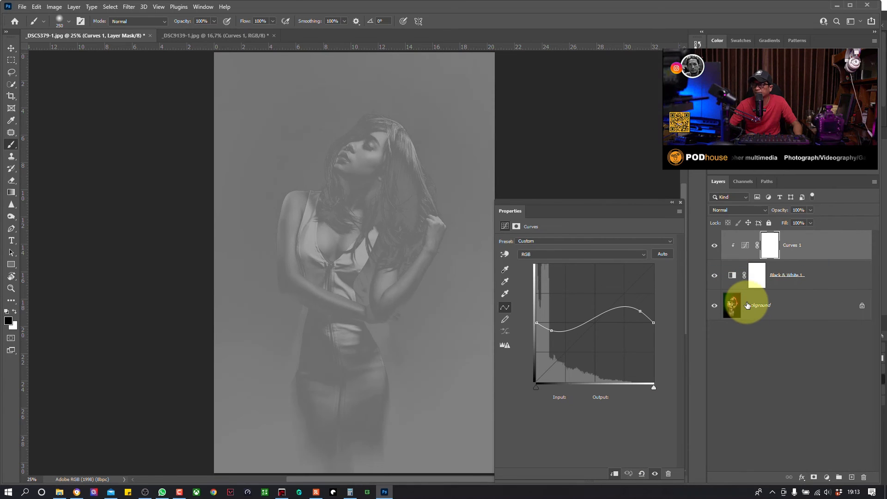
left_click(752, 284)
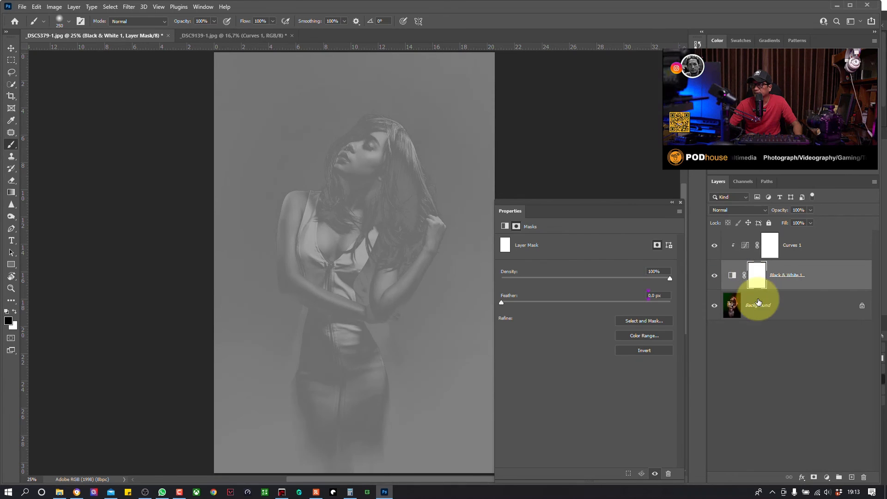
left_click(735, 210)
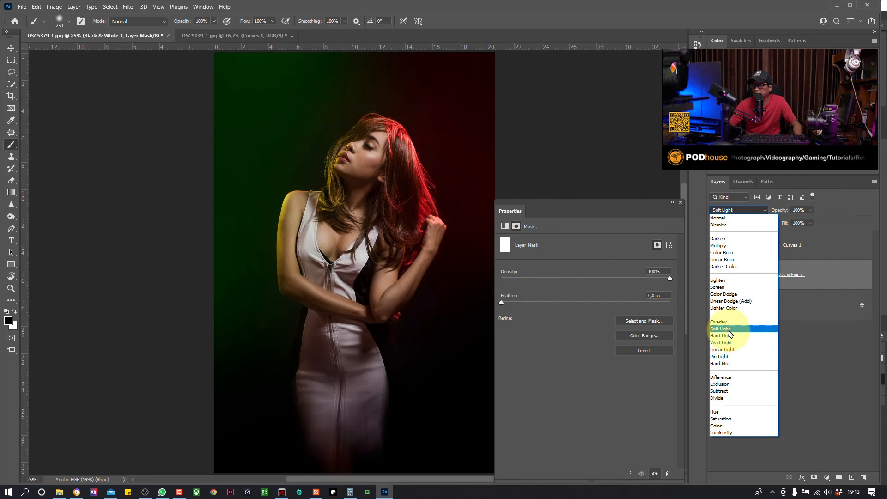
left_click(729, 331)
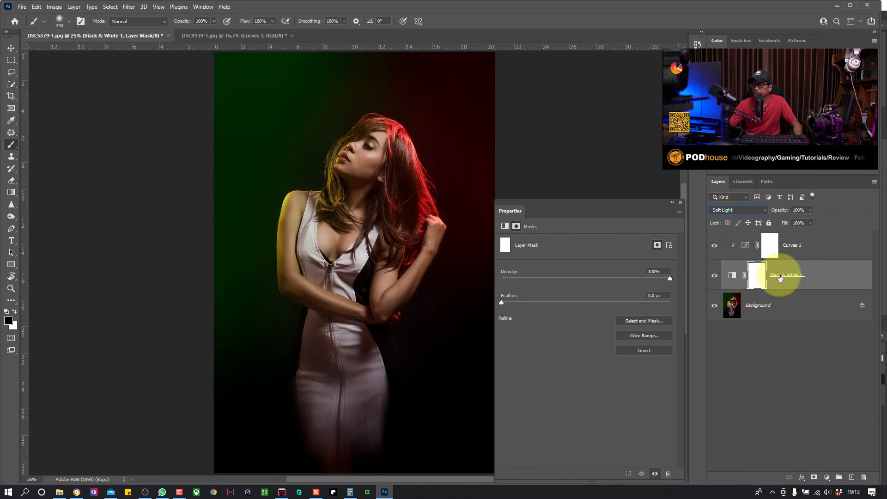
Step: Refine the clipped curve with a midpoint at input 127, output 130 and highlights at 217, 149, and compare with Black & White toggled off
left_click(741, 248)
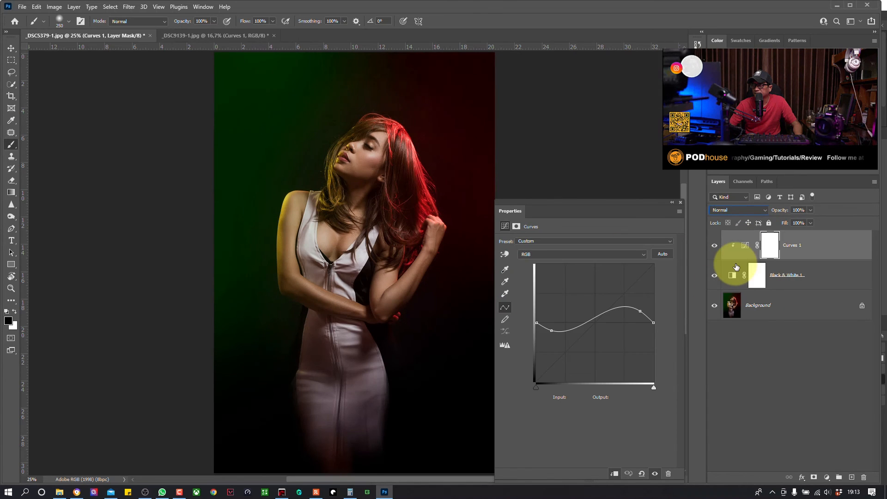
left_click_drag(552, 330, 550, 332)
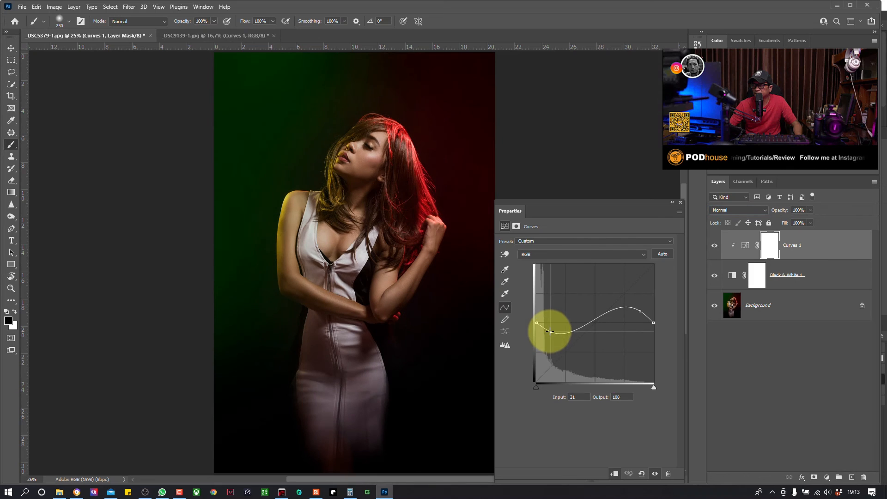
left_click(595, 322)
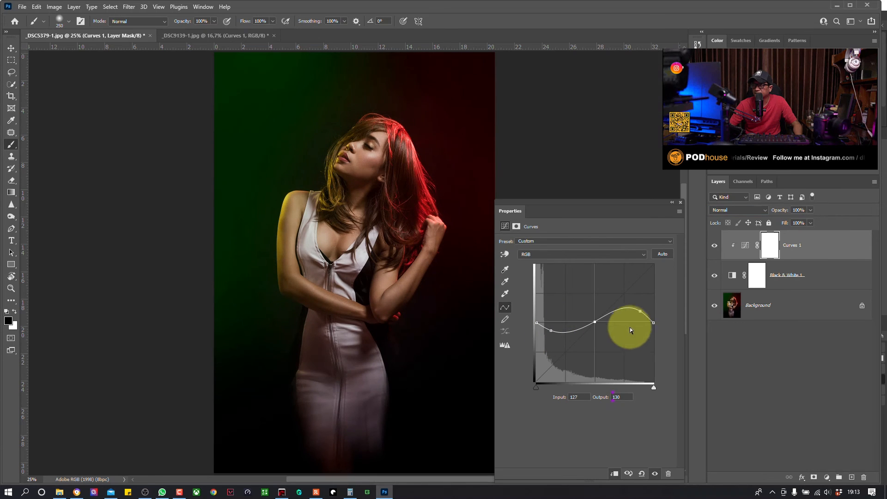
left_click_drag(654, 323, 656, 333)
left_click_drag(640, 311, 636, 313)
left_click(717, 277)
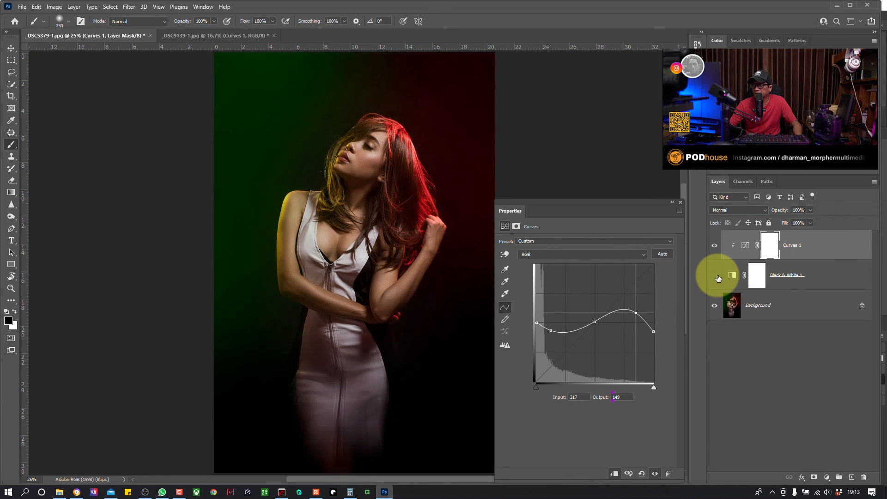
left_click(715, 277)
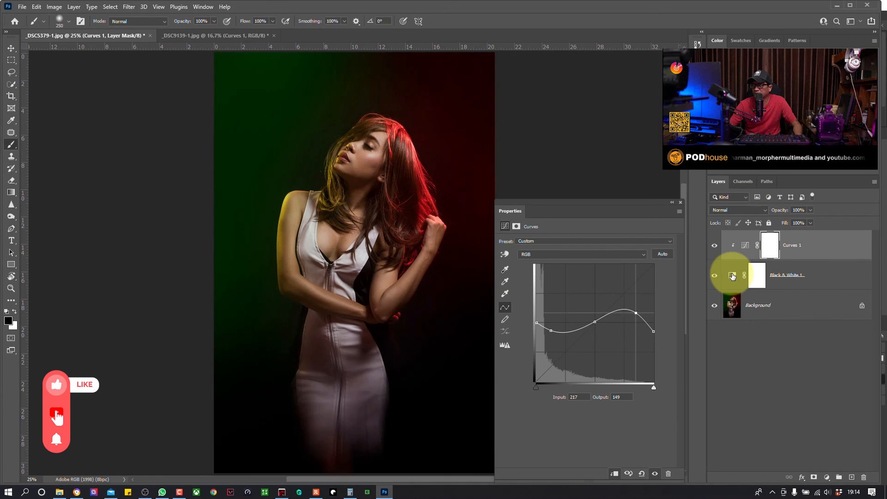
Step: Try the Overlay blend mode on the Black & White layer, keeping the Curves layer in Normal mode
left_click(734, 277)
left_click(729, 212)
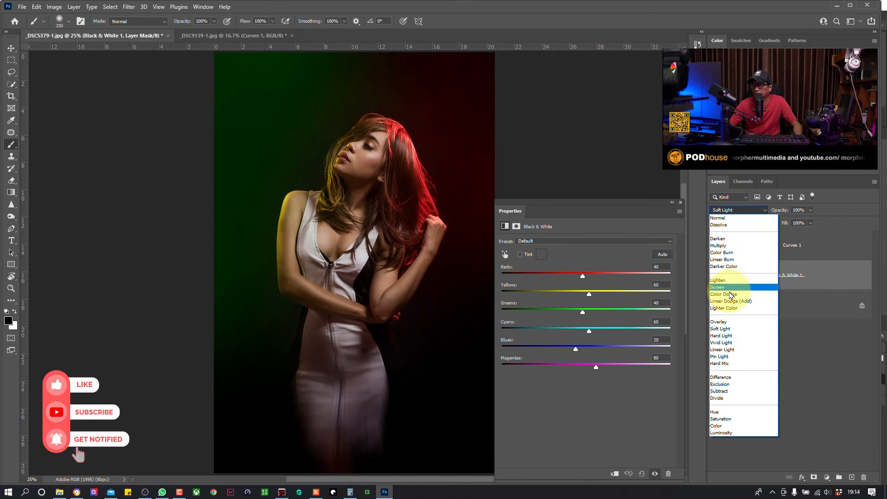
left_click(727, 325)
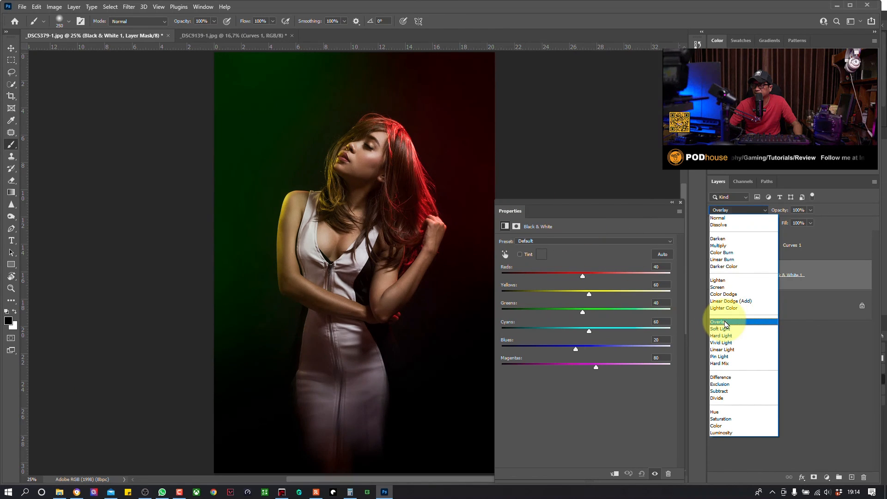
left_click(726, 324)
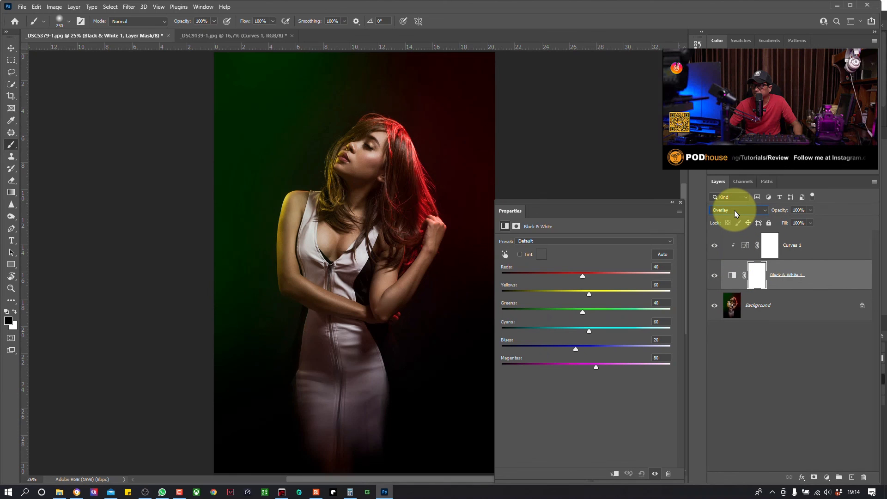
left_click(747, 250)
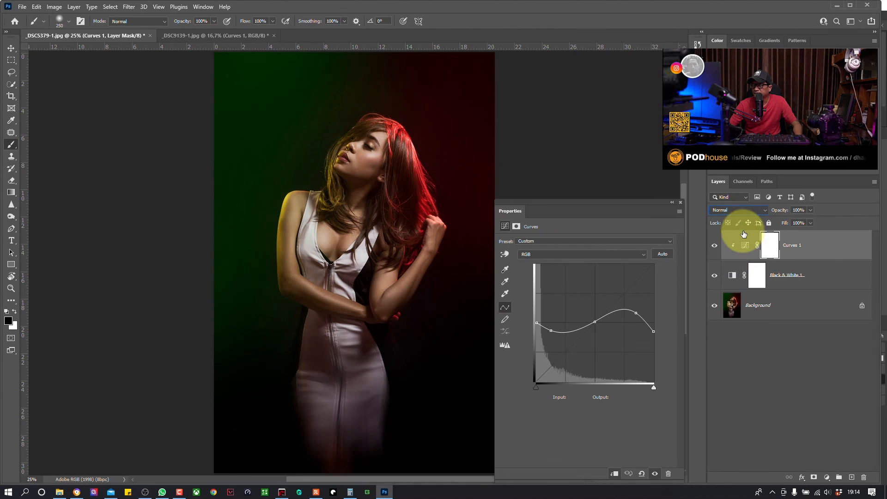
left_click(739, 209)
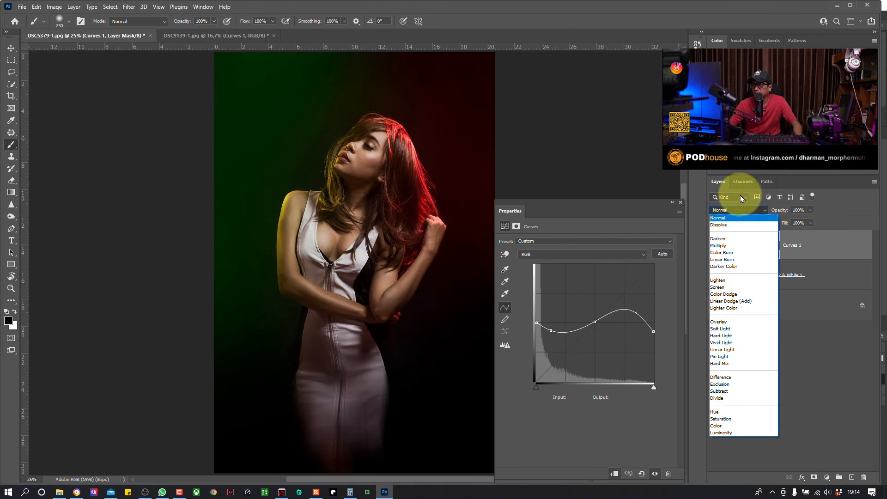
left_click(720, 217)
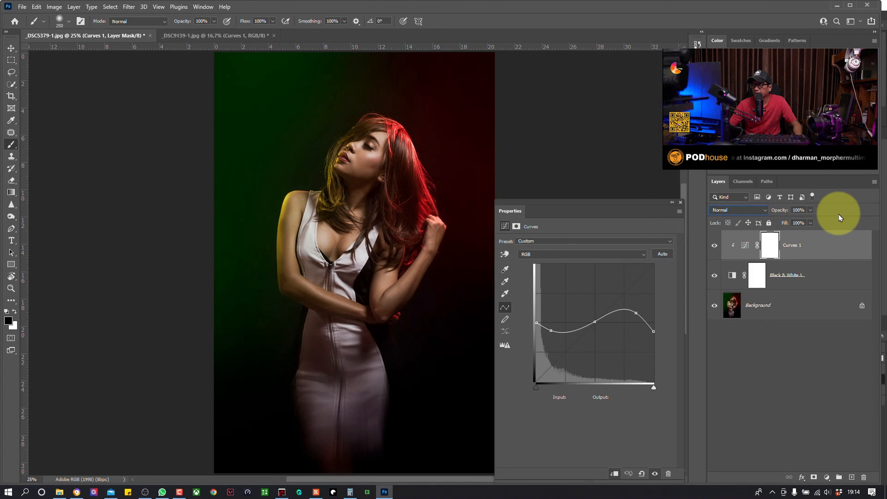
Step: Return the Black & White layer's blend mode to Soft Light
left_click(734, 276)
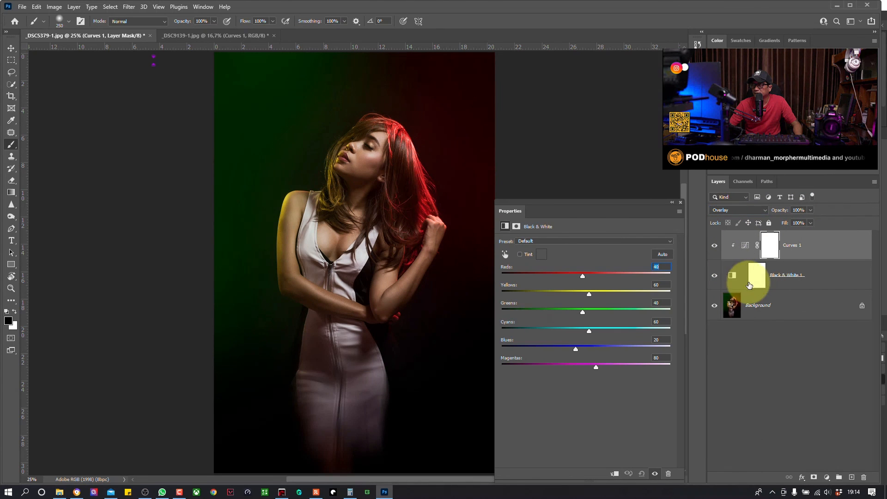
left_click(738, 210)
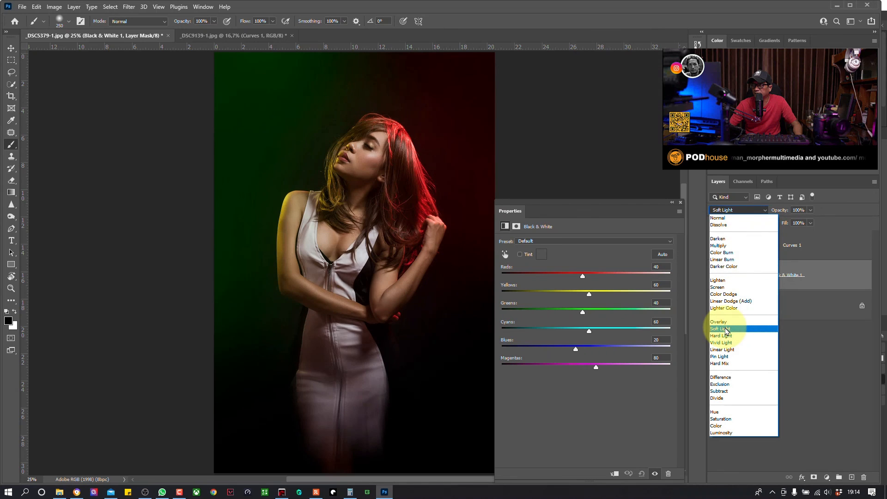
left_click(720, 329)
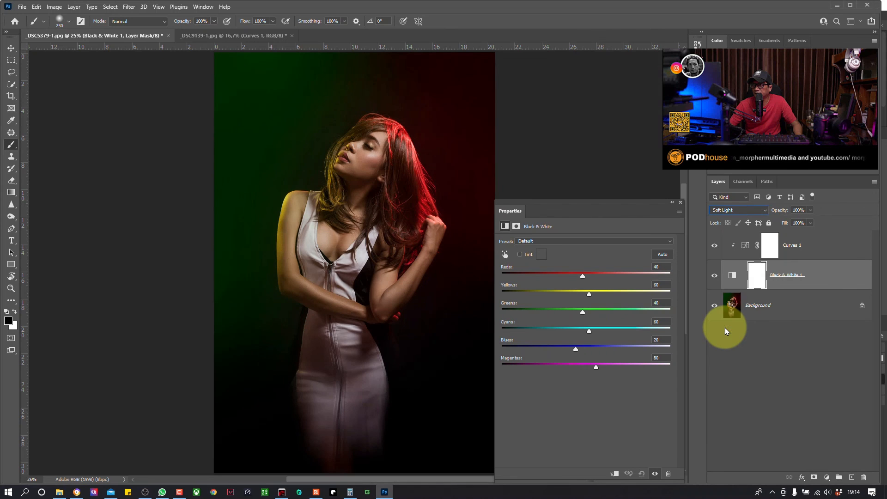
Step: Raise the curve's highlight point to input 234, output 174, add a point near the peak, and set the white point to output 132
left_click(739, 252)
left_click_drag(637, 314, 644, 308)
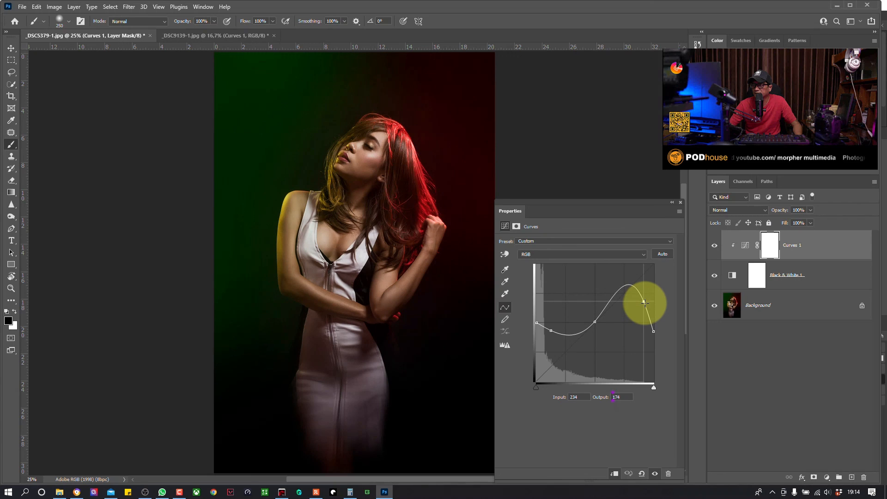
left_click(631, 286)
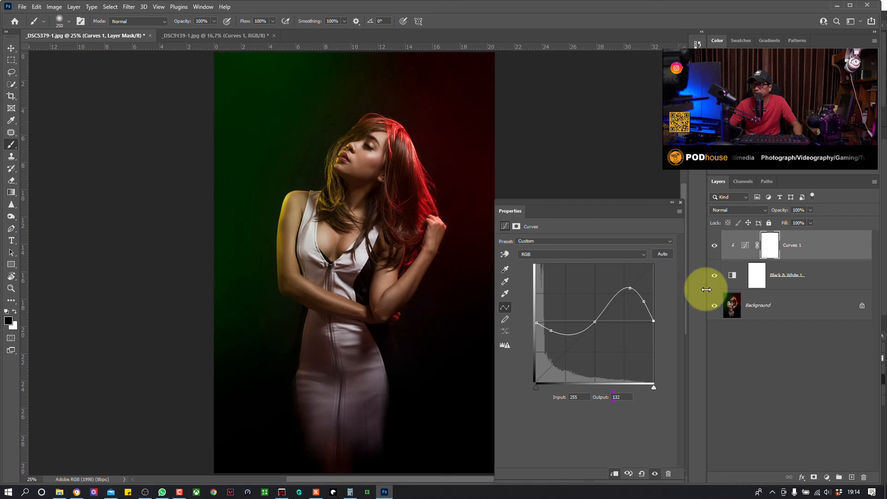
Step: Toggle the Black & White layer's visibility repeatedly to compare the portrait with and without the contrast adjustment
left_click(719, 251)
left_click(715, 277)
left_click(715, 278)
left_click(715, 277)
left_click(715, 277)
left_click(715, 277)
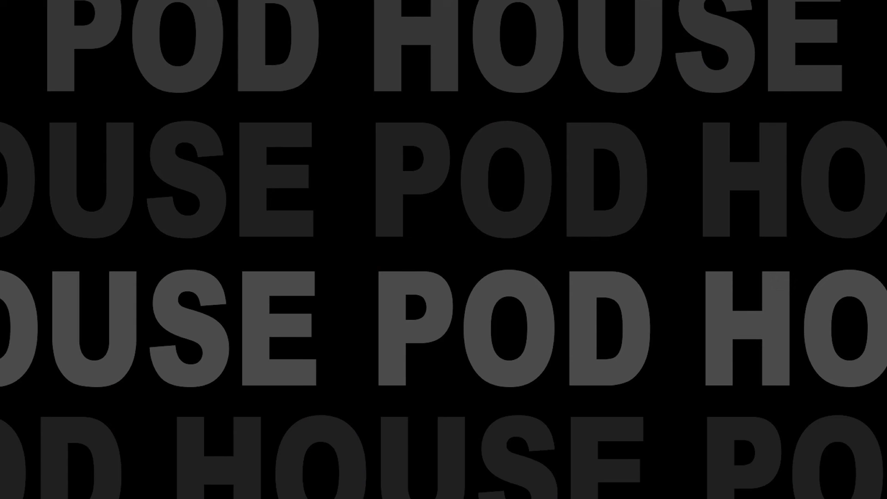